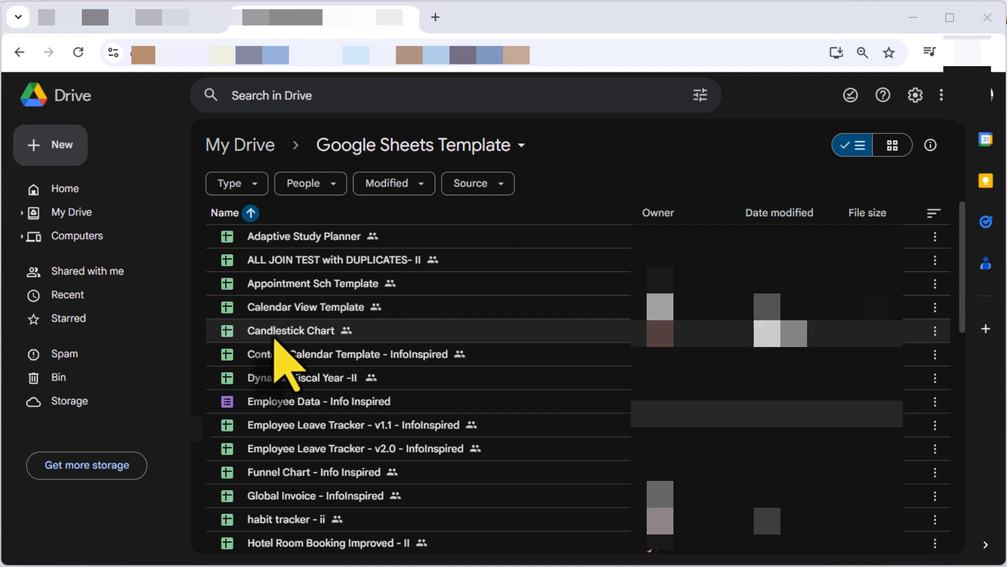
Step: Look through the spreadsheet templates in the Google Sheets Template folder
{"action": "scroll", "coordinate": [284, 432], "scroll_direction": "down", "scroll_amount": 3}
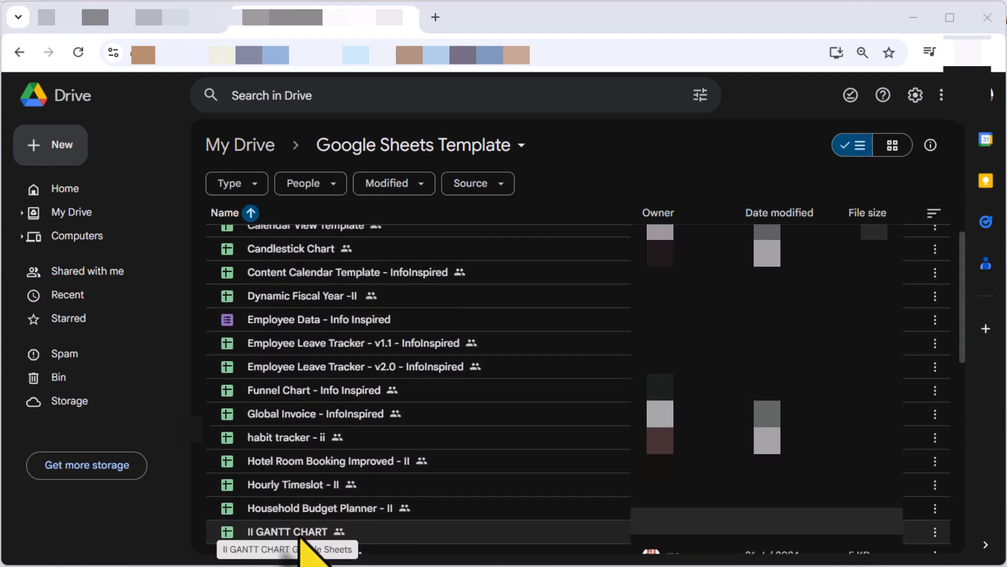
{"action": "scroll", "coordinate": [303, 551], "scroll_direction": "down", "scroll_amount": 3}
{"action": "scroll", "coordinate": [308, 526], "scroll_direction": "down", "scroll_amount": 3}
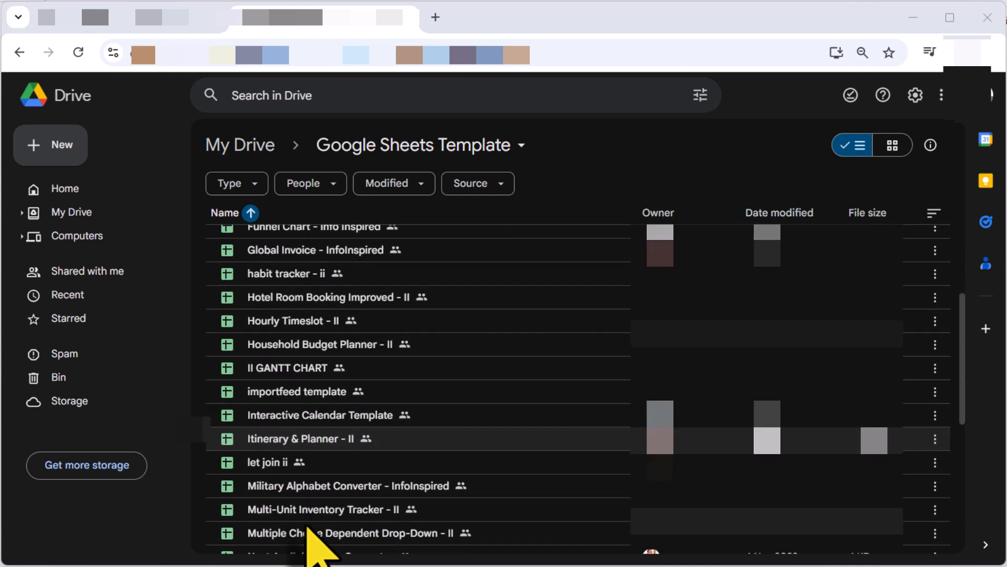
{"action": "scroll", "coordinate": [308, 530], "scroll_direction": "down", "scroll_amount": 6}
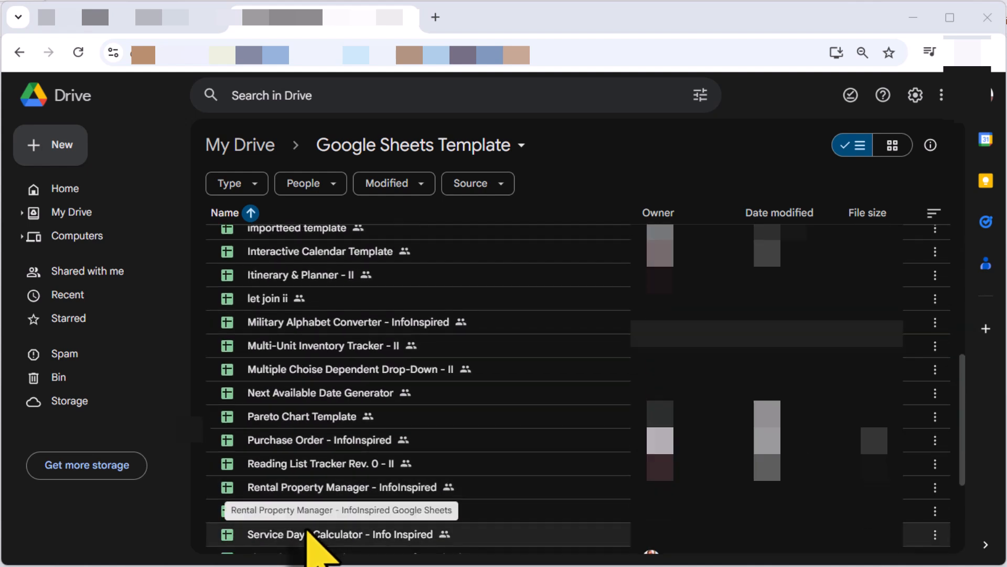
{"action": "scroll", "coordinate": [309, 543], "scroll_direction": "down", "scroll_amount": 6}
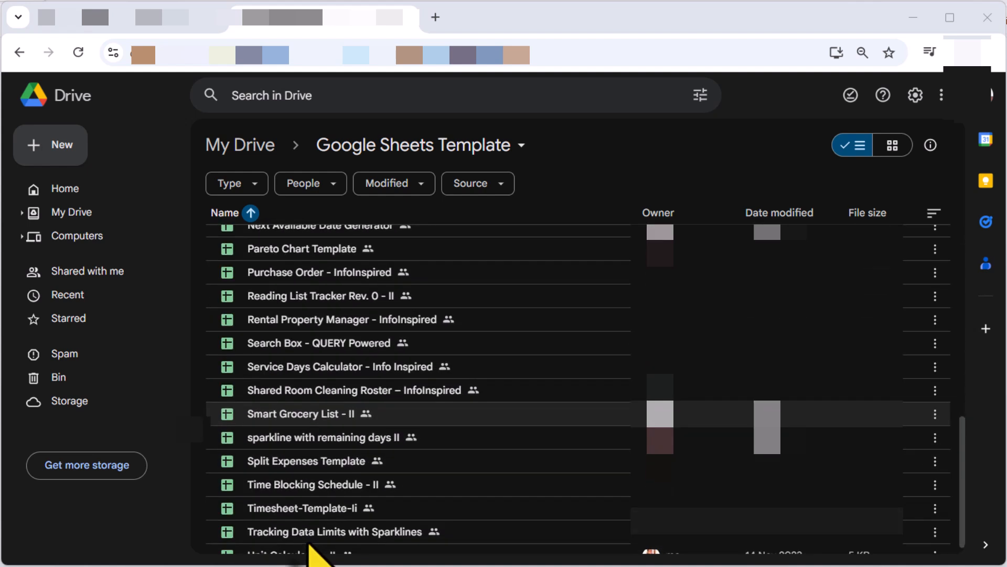
{"action": "scroll", "coordinate": [309, 546], "scroll_direction": "down", "scroll_amount": 1}
{"action": "scroll", "coordinate": [310, 546], "scroll_direction": "up", "scroll_amount": 12}
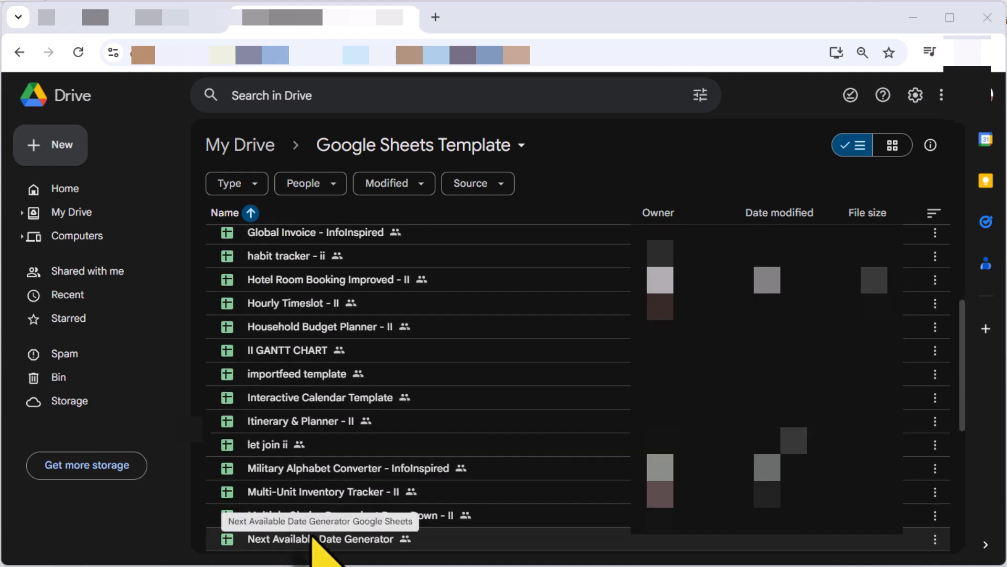
{"action": "scroll", "coordinate": [311, 540], "scroll_direction": "up", "scroll_amount": 10}
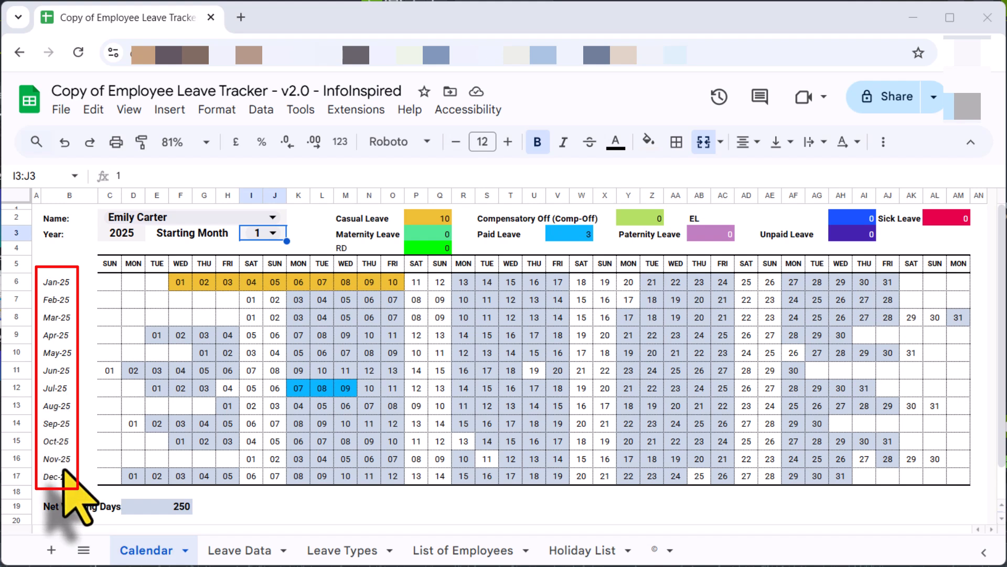
Step: Set the Calendar sheet's starting month to 4 and choose the first employee in the name list
{"action": "left_click", "coordinate": [272, 232]}
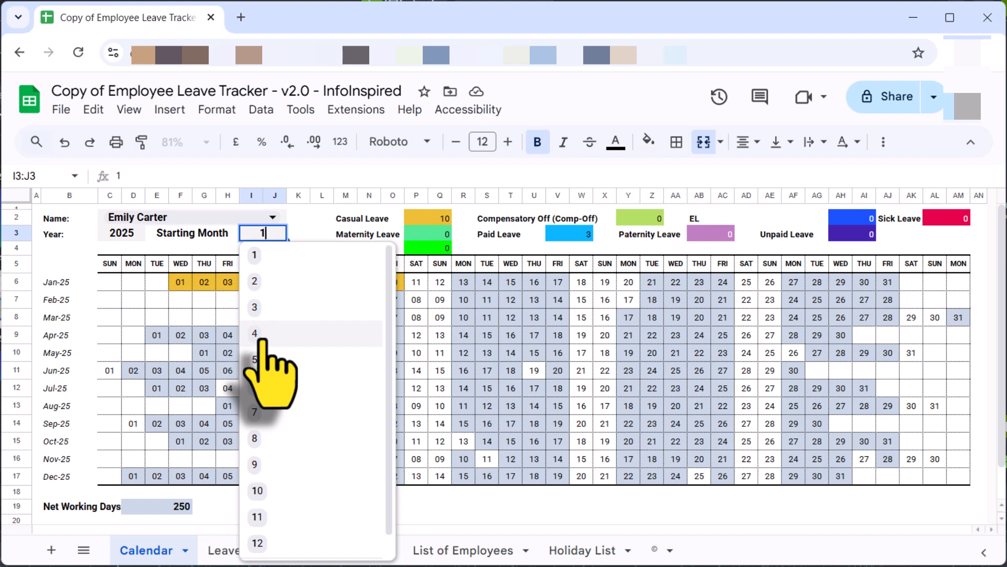
{"action": "left_click", "coordinate": [261, 337]}
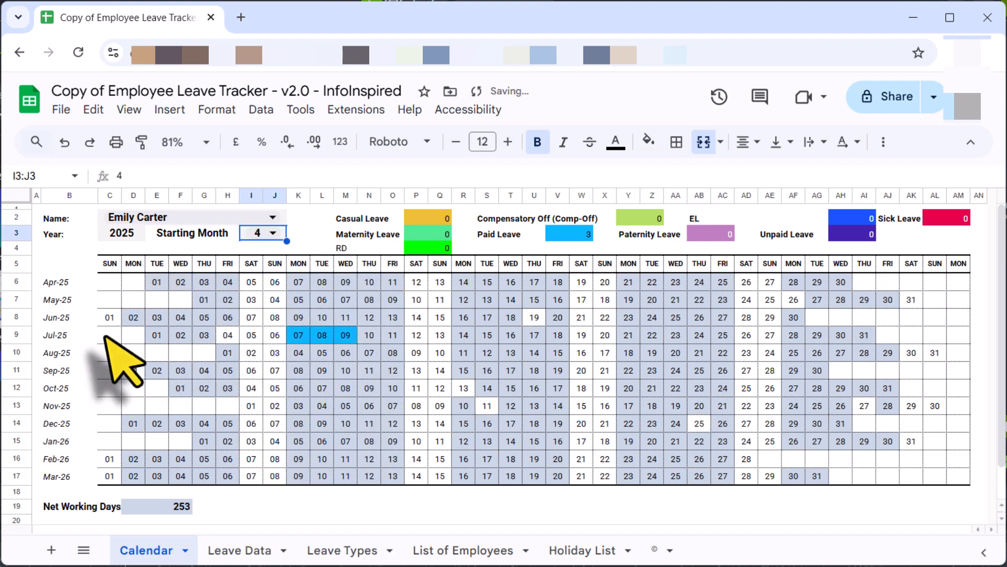
{"action": "left_click", "coordinate": [272, 217]}
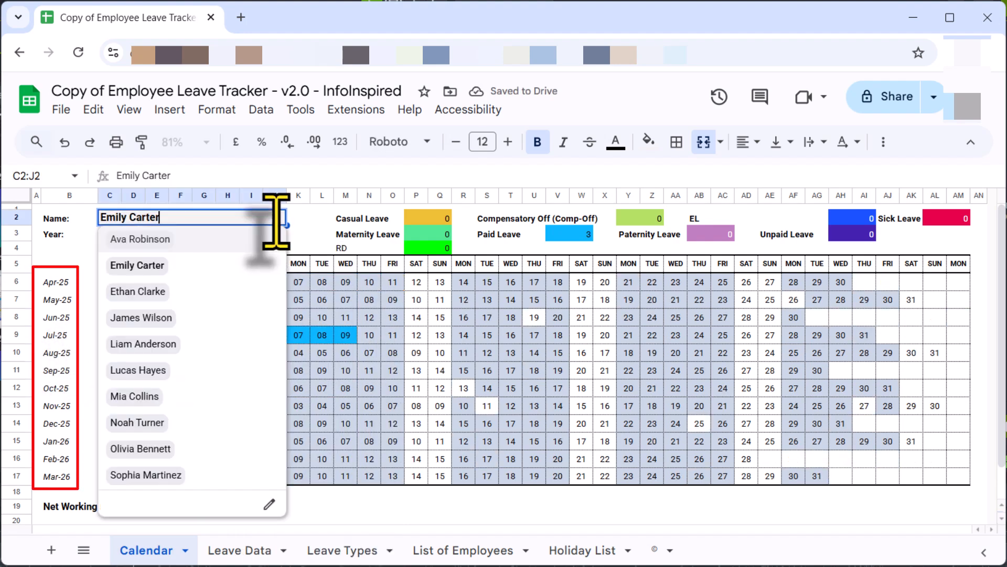
{"action": "left_click", "coordinate": [173, 240]}
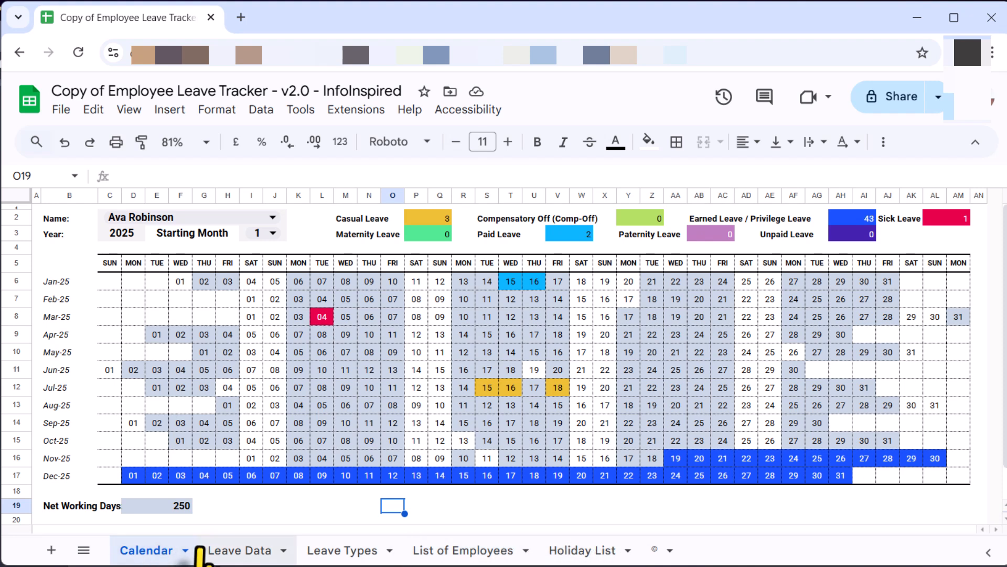
Step: Look over the Leave Data, Leave Types, List of Employees and Holiday List sheets, and return to the Calendar sheet
{"action": "left_click", "coordinate": [228, 551]}
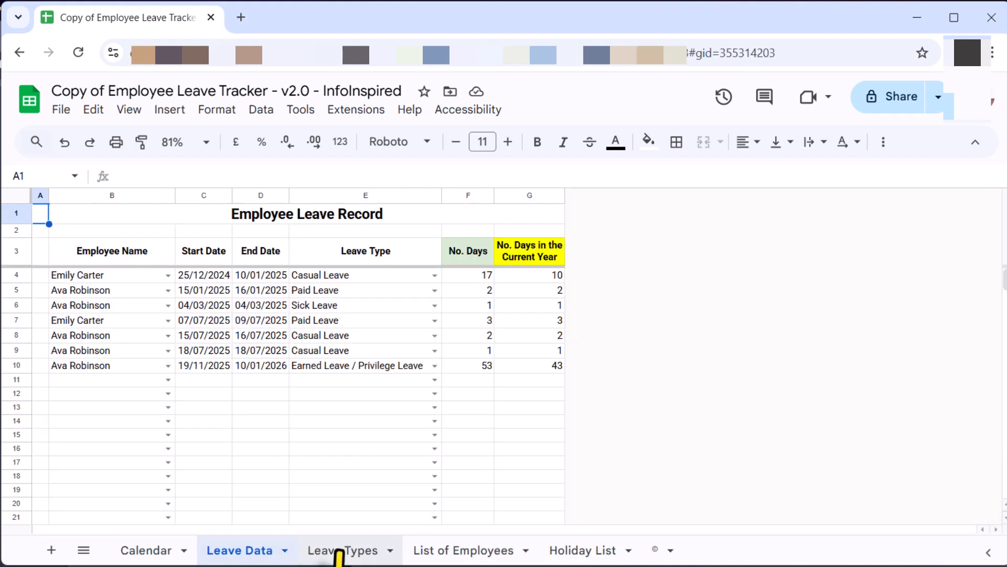
{"action": "left_click", "coordinate": [342, 551]}
{"action": "left_click", "coordinate": [472, 551]}
{"action": "left_click", "coordinate": [564, 551]}
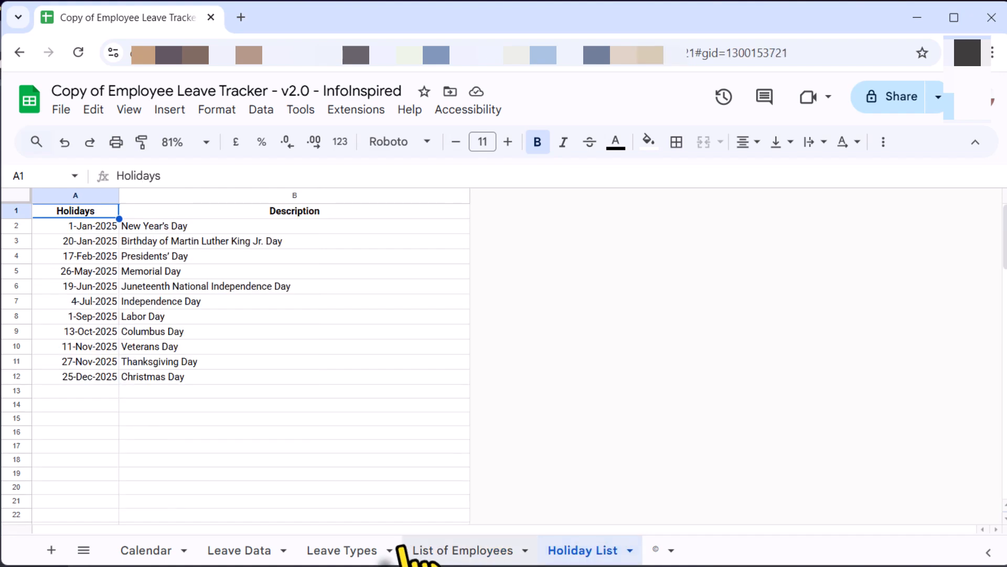
{"action": "left_click", "coordinate": [142, 551]}
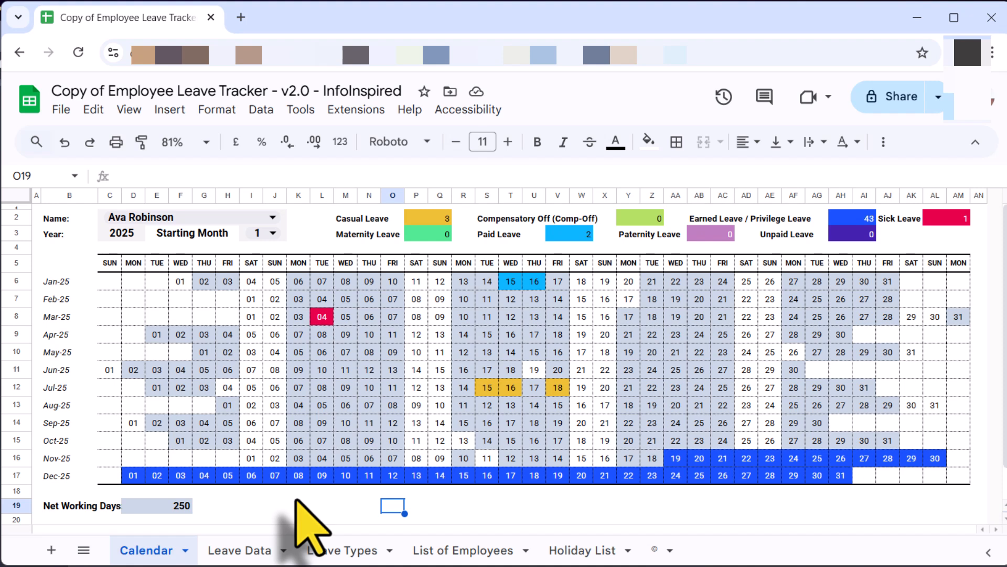
Step: Examine the Holidays date column and the Description column on the Holiday List sheet
{"action": "left_click", "coordinate": [577, 551]}
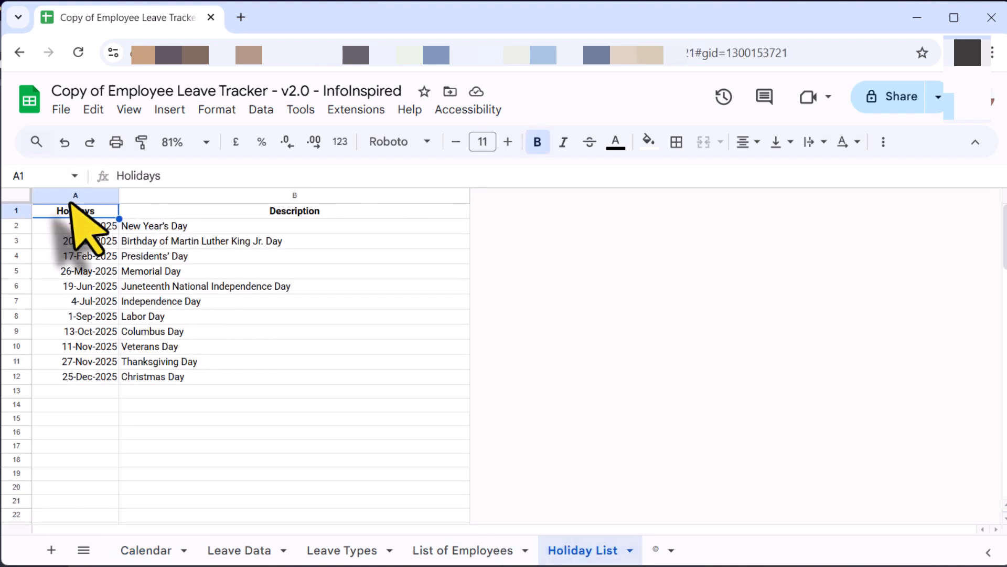
{"action": "left_click", "coordinate": [75, 195]}
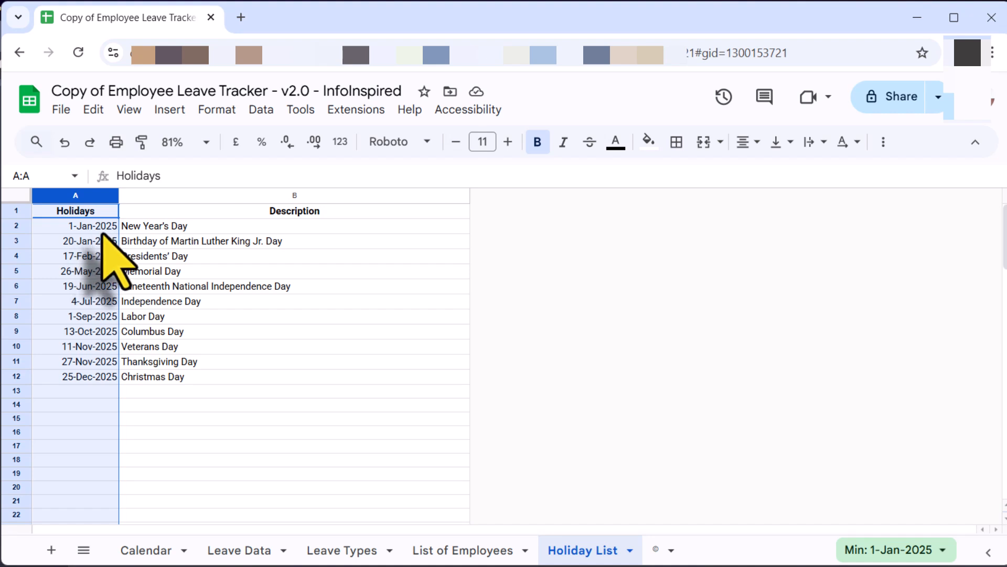
{"action": "left_click", "coordinate": [312, 404]}
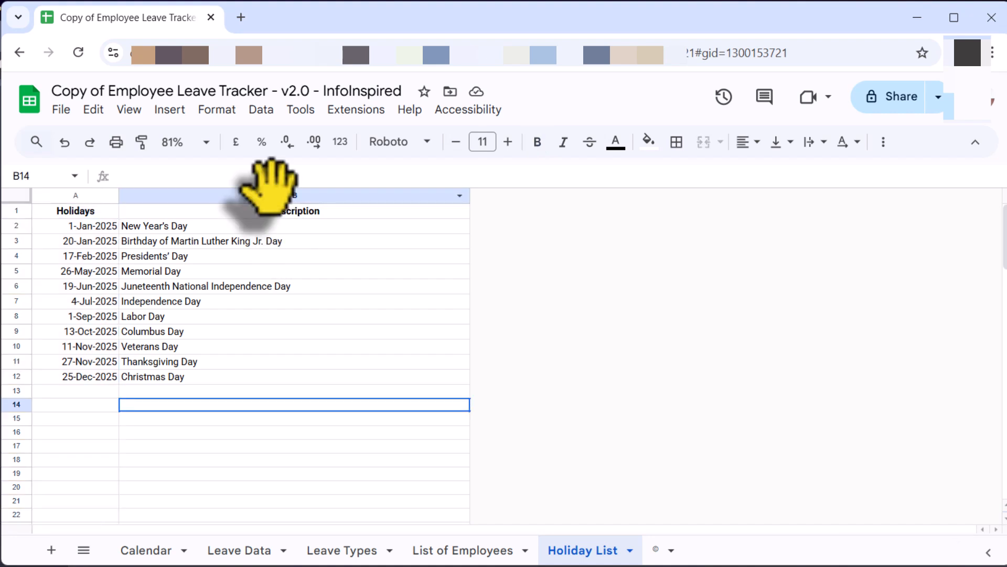
{"action": "left_click", "coordinate": [270, 195]}
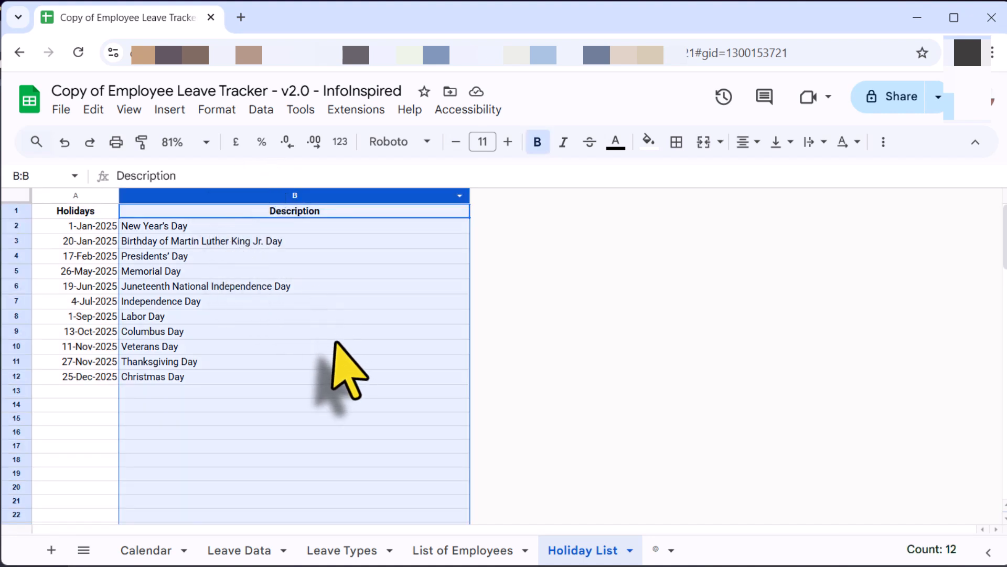
{"action": "left_click", "coordinate": [292, 445]}
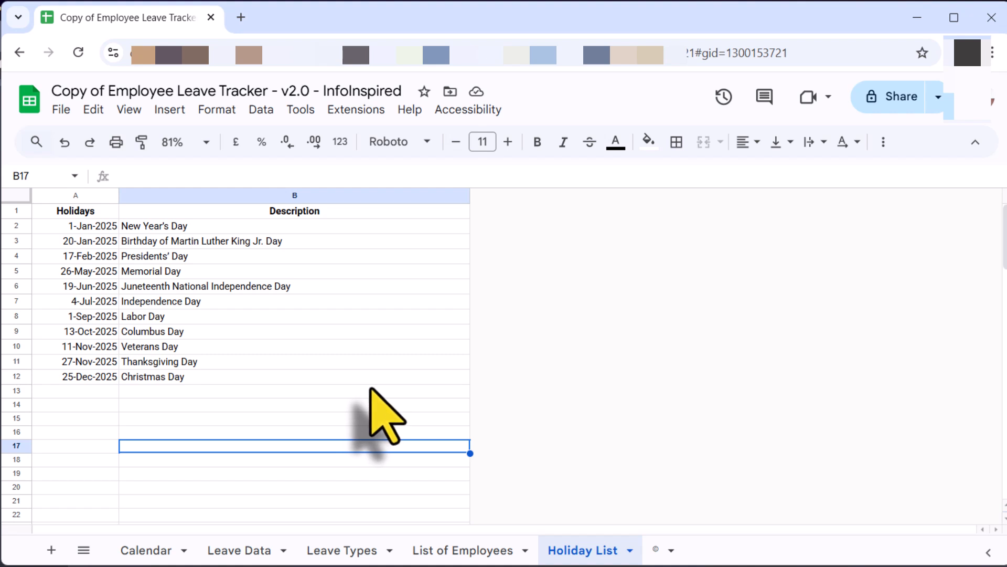
Step: Examine the Employee Names column and the two optional Additional Info columns on the List of Employees sheet
{"action": "left_click", "coordinate": [449, 557]}
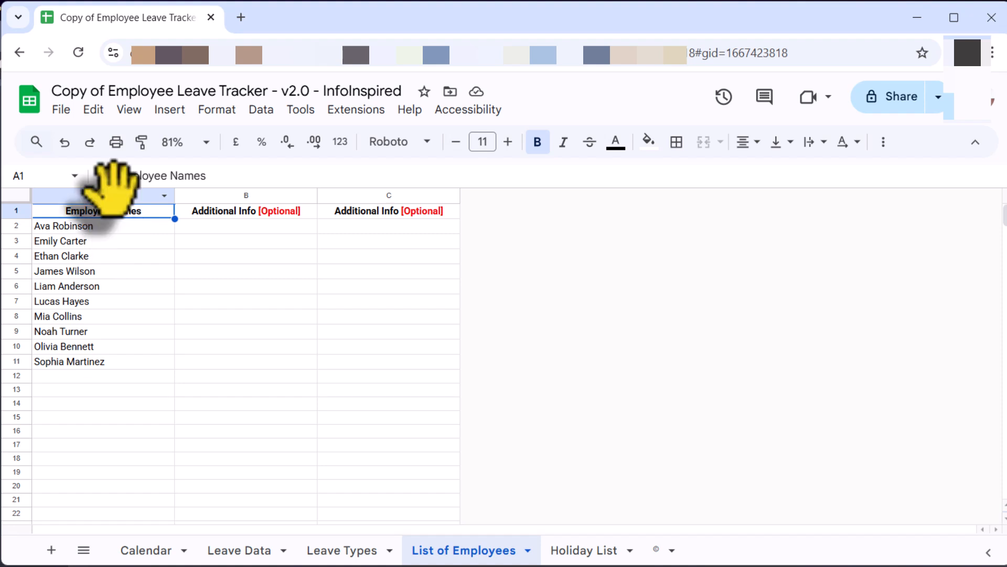
{"action": "left_click", "coordinate": [108, 196]}
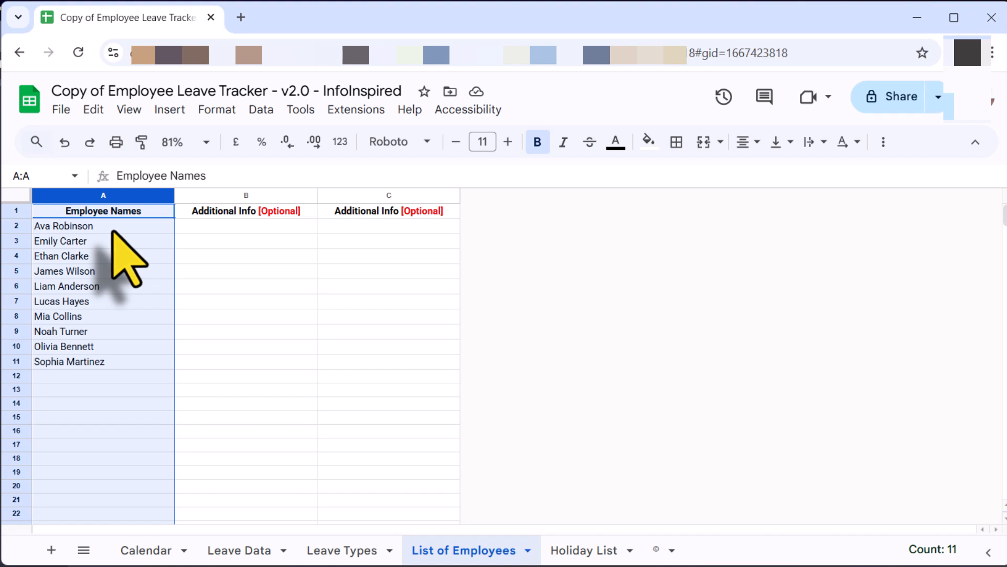
{"action": "left_click", "coordinate": [239, 307]}
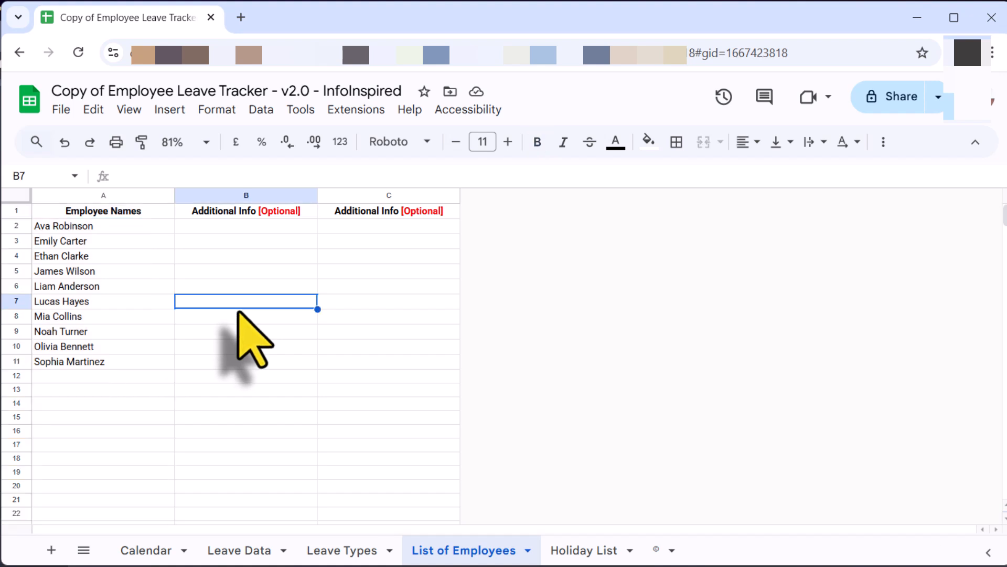
{"action": "left_click", "coordinate": [231, 195]}
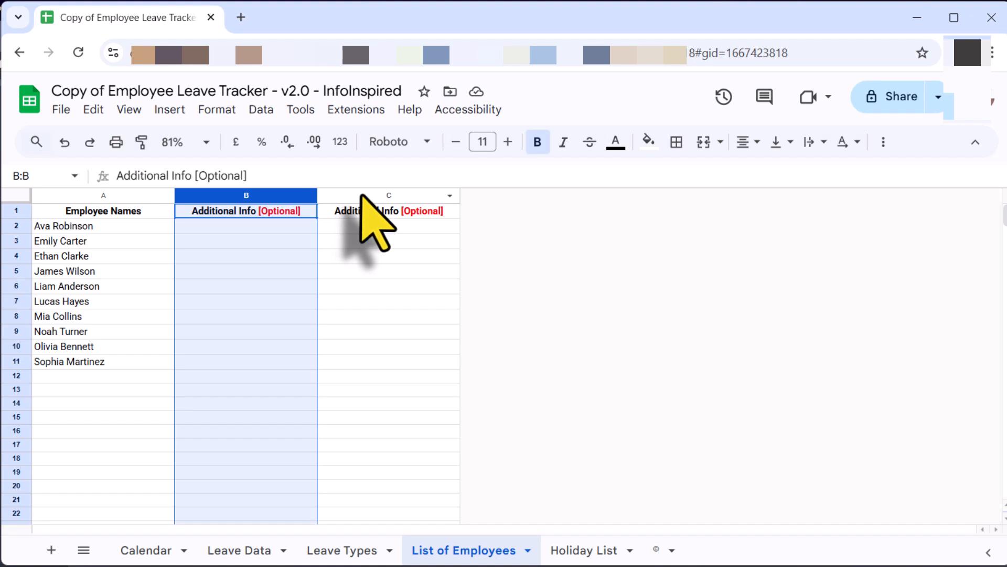
{"action": "left_click", "coordinate": [362, 195], "text": "ctrl"}
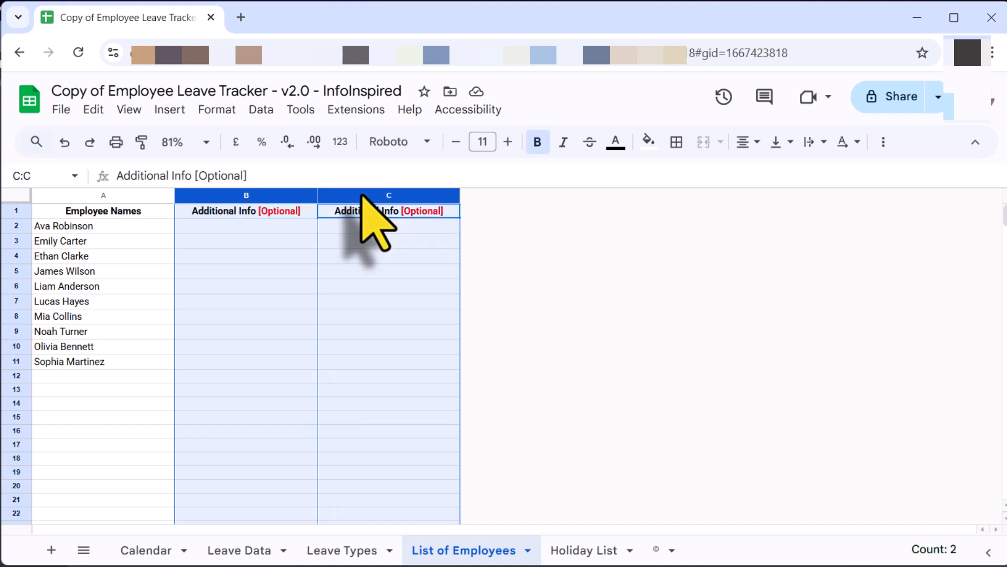
{"action": "left_click", "coordinate": [257, 336]}
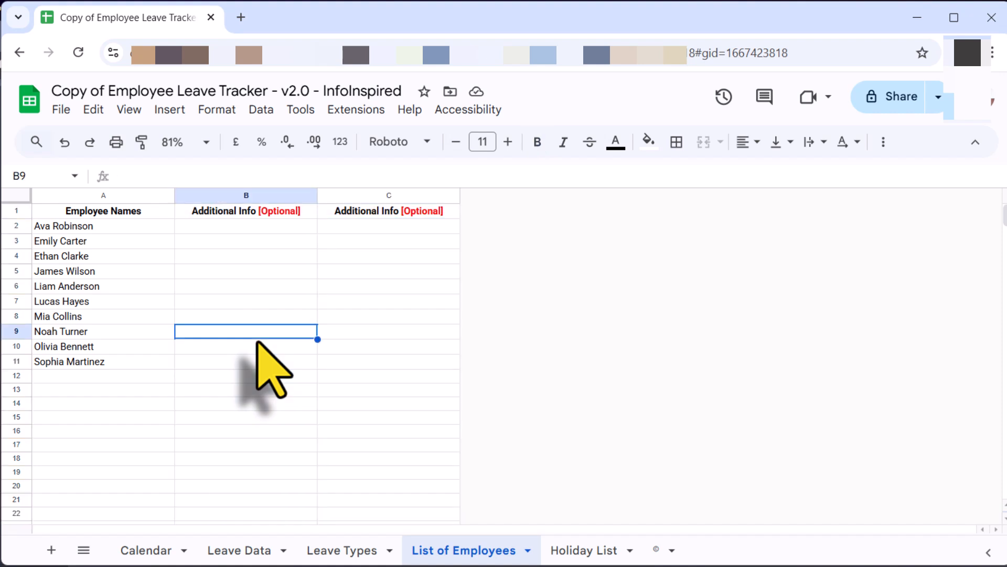
{"action": "left_click", "coordinate": [131, 195]}
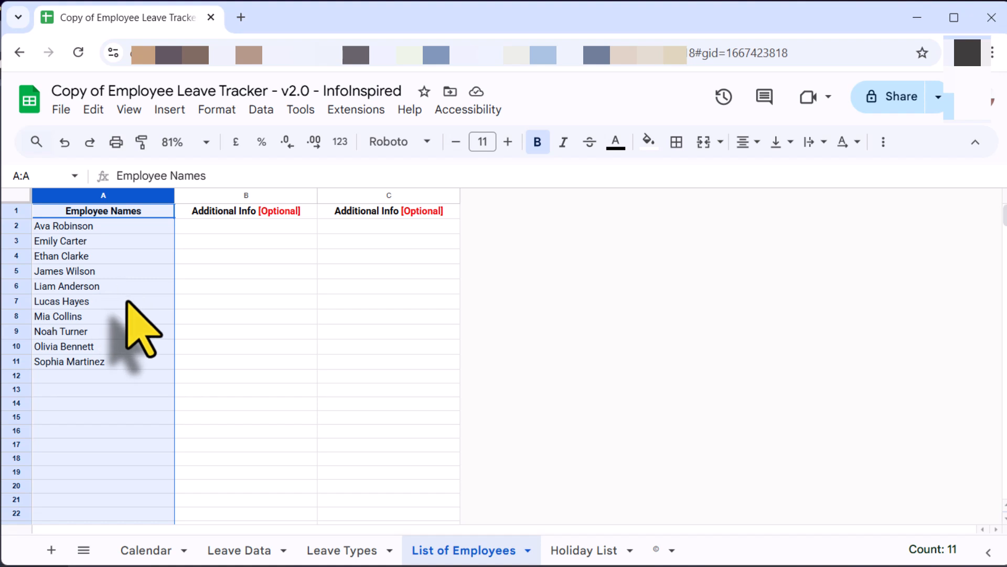
{"action": "left_click", "coordinate": [226, 347]}
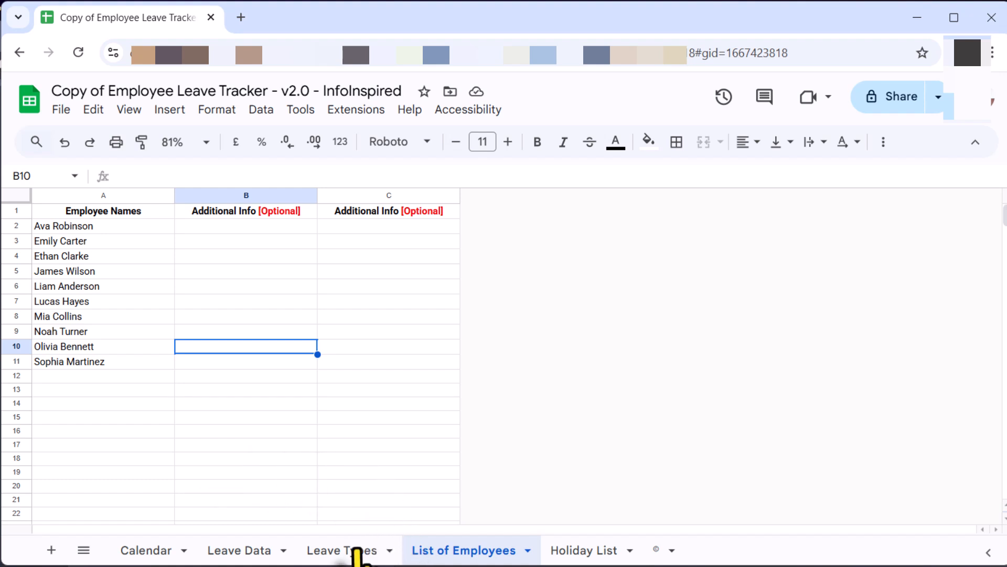
Step: Examine the column of leave types on the Leave Types sheet, down to its first empty row
{"action": "left_click", "coordinate": [341, 557]}
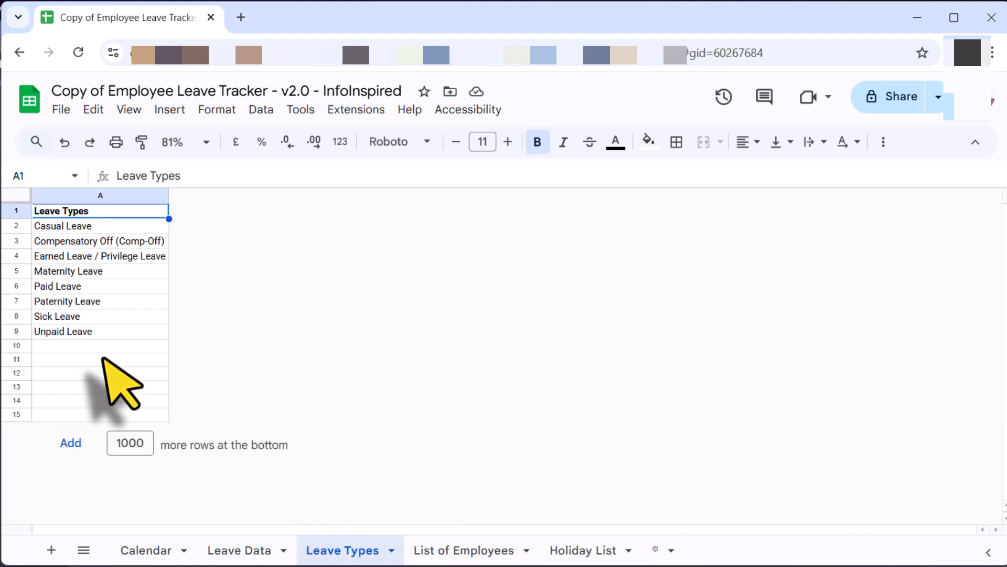
{"action": "left_click", "coordinate": [122, 195]}
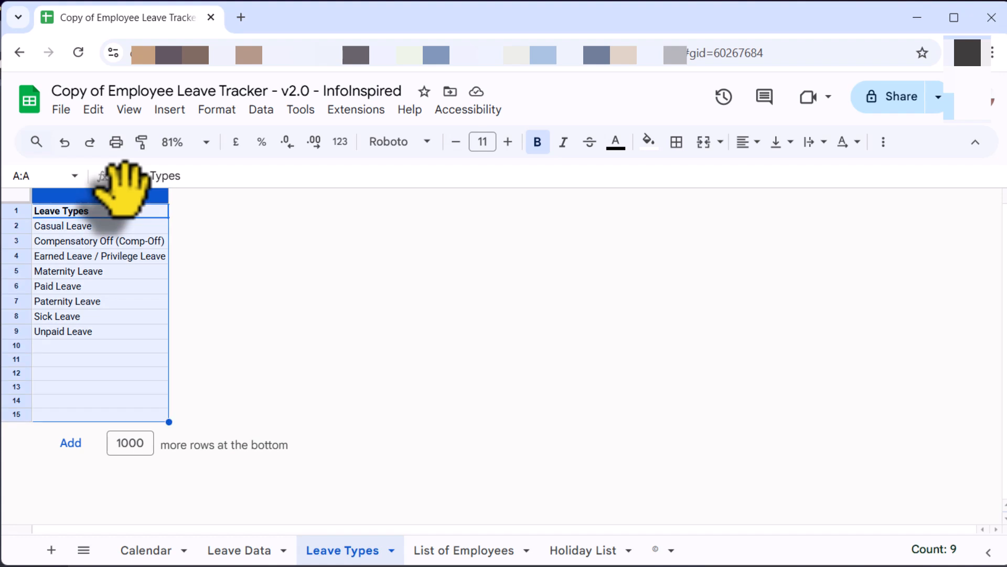
{"action": "left_click", "coordinate": [74, 349]}
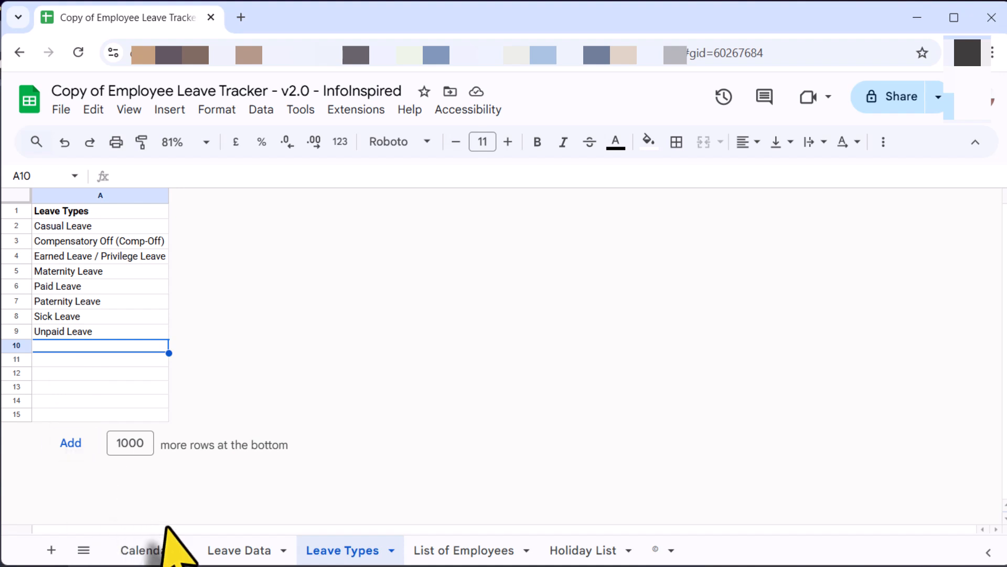
Step: Examine the Leave Data sheet's column headers from Employee Name to Leave Type, plus the No. Days and No. Days in the Current Year formulas
{"action": "left_click", "coordinate": [228, 552]}
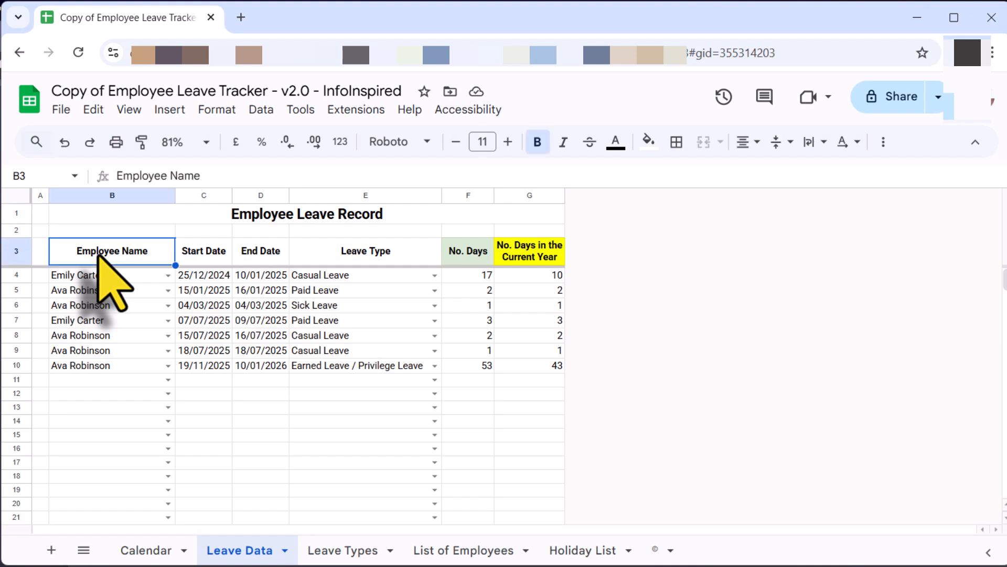
{"action": "left_click", "coordinate": [201, 254]}
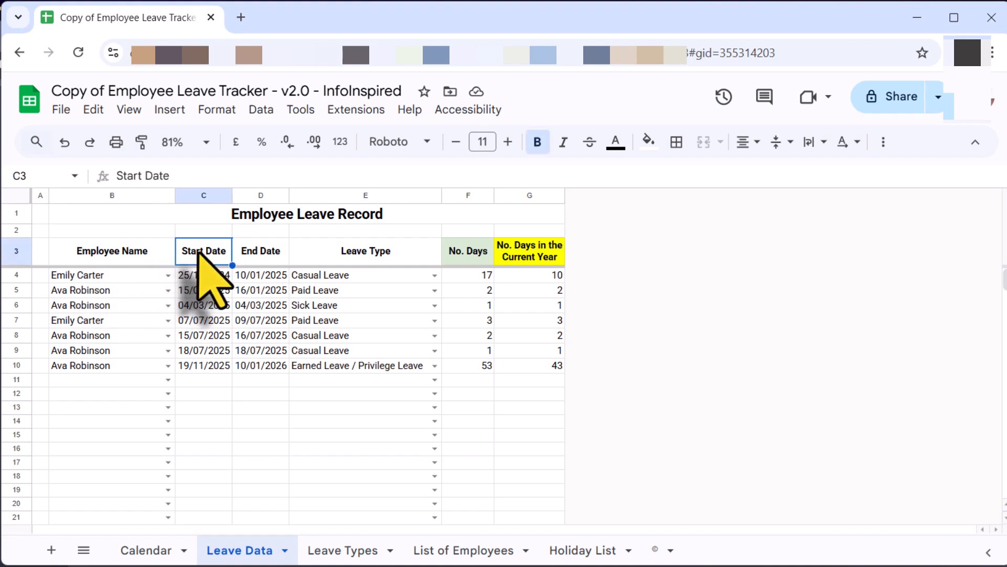
{"action": "left_click", "coordinate": [260, 252]}
{"action": "left_click", "coordinate": [357, 252]}
{"action": "left_click", "coordinate": [469, 257]}
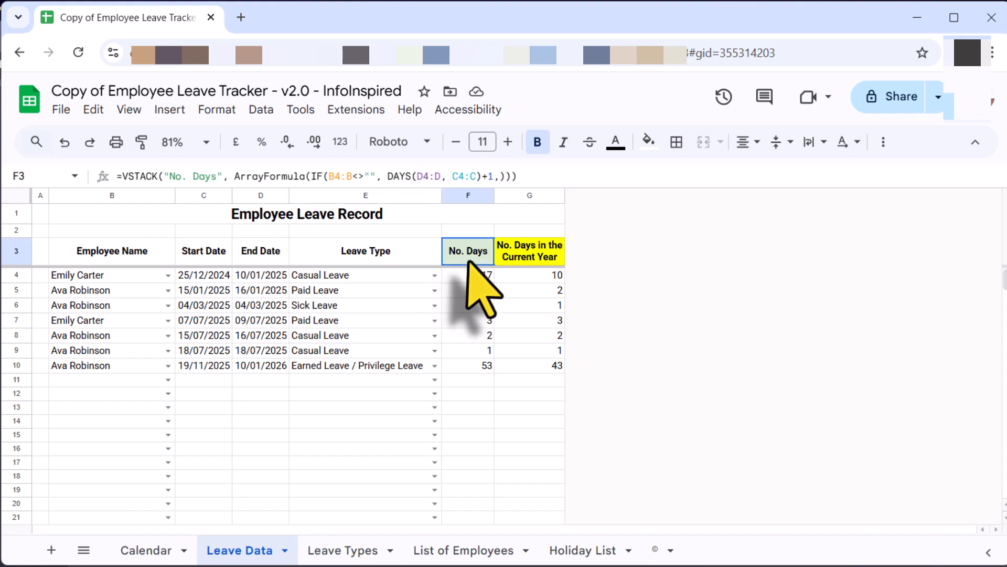
{"action": "left_click", "coordinate": [533, 257]}
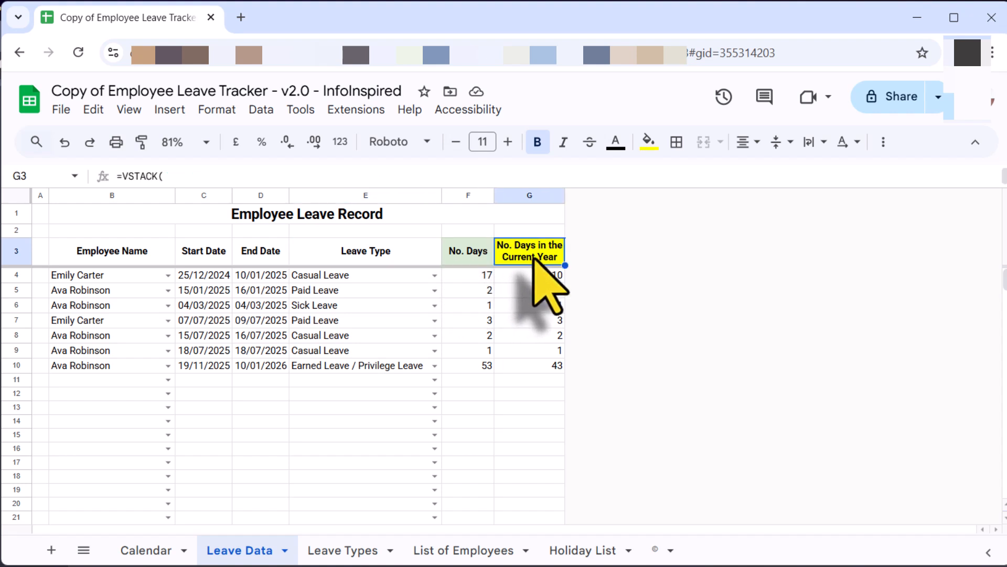
{"action": "left_click", "coordinate": [458, 253]}
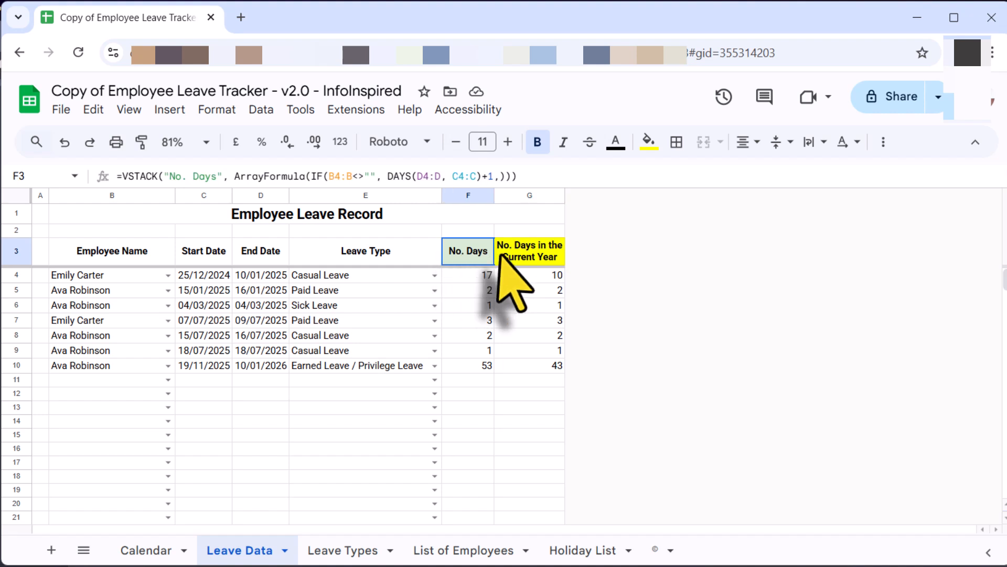
{"action": "left_click", "coordinate": [501, 249]}
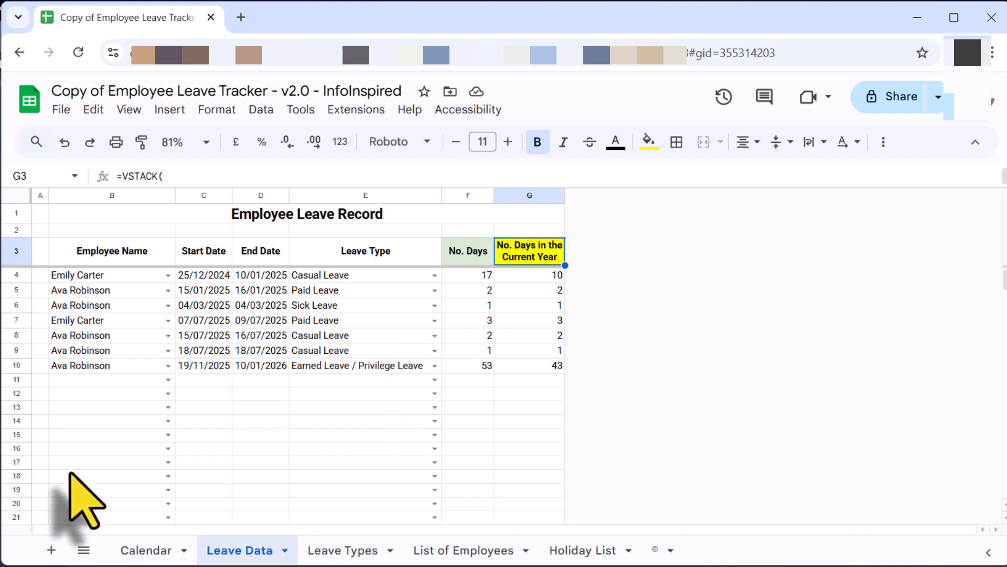
Step: Check the choices offered in the Employee Name and Leave Type cells of the first leave record
{"action": "left_click", "coordinate": [168, 275]}
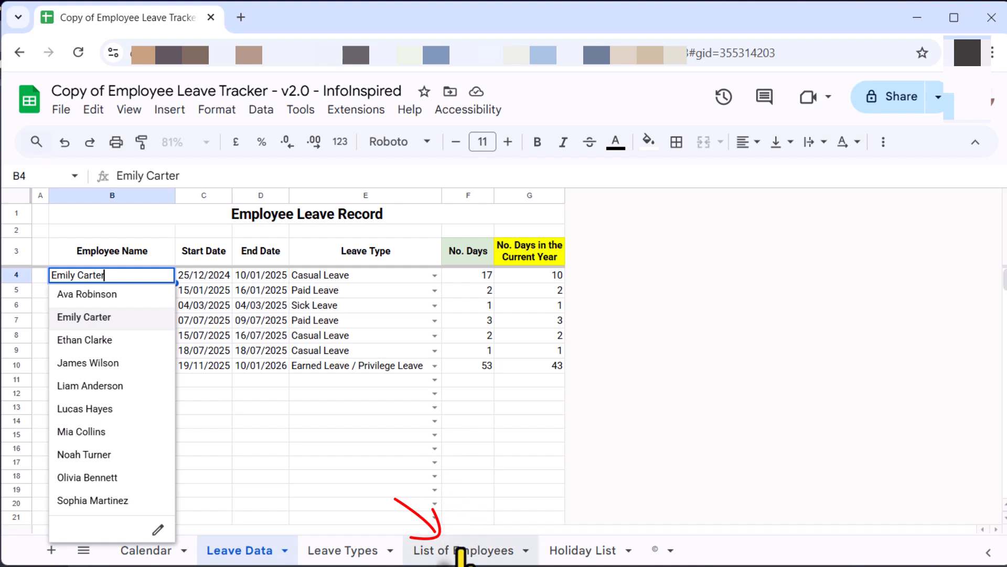
{"action": "key", "text": "Escape"}
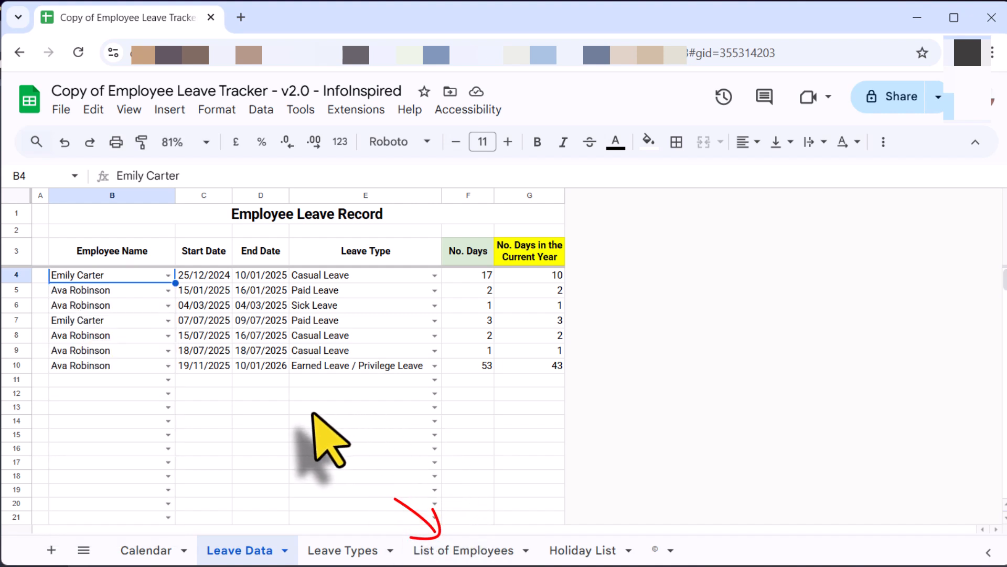
{"action": "left_click", "coordinate": [434, 276]}
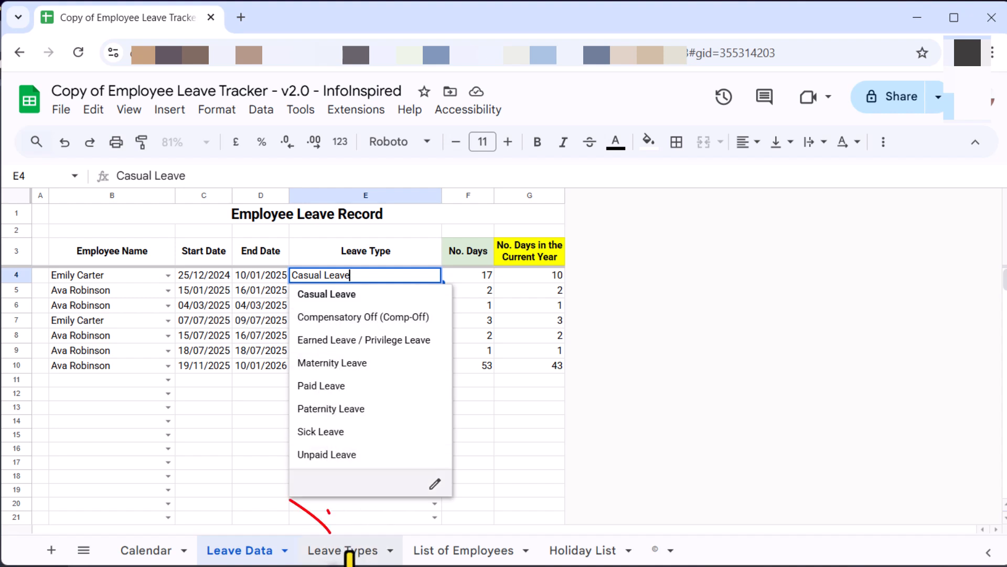
{"action": "key", "text": "Escape"}
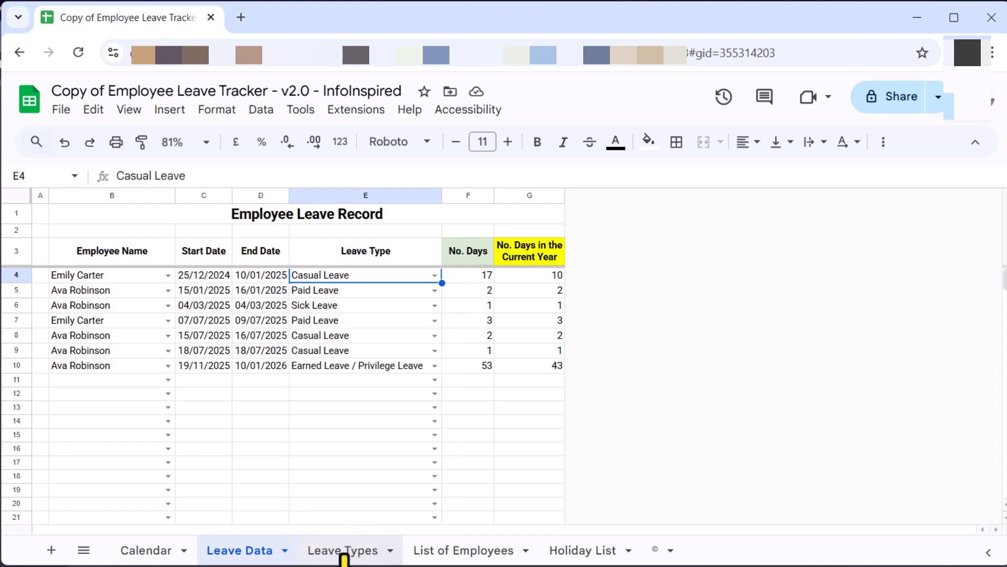
Step: Start a new leave record in row 11 with the last employee in the name list
{"action": "left_click", "coordinate": [112, 380]}
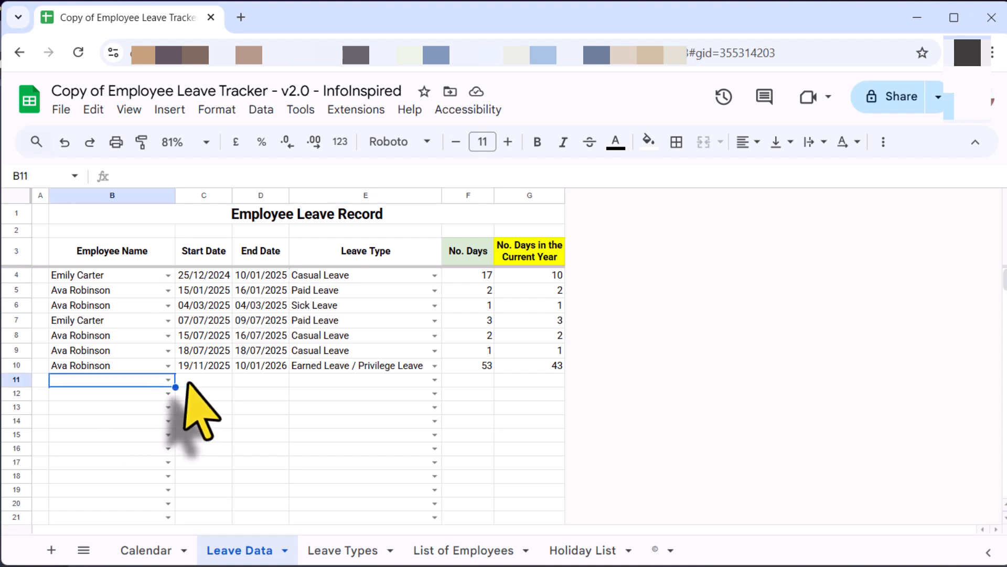
{"action": "left_click", "coordinate": [168, 379]}
{"action": "scroll", "coordinate": [105, 472], "scroll_direction": "down", "scroll_amount": 3}
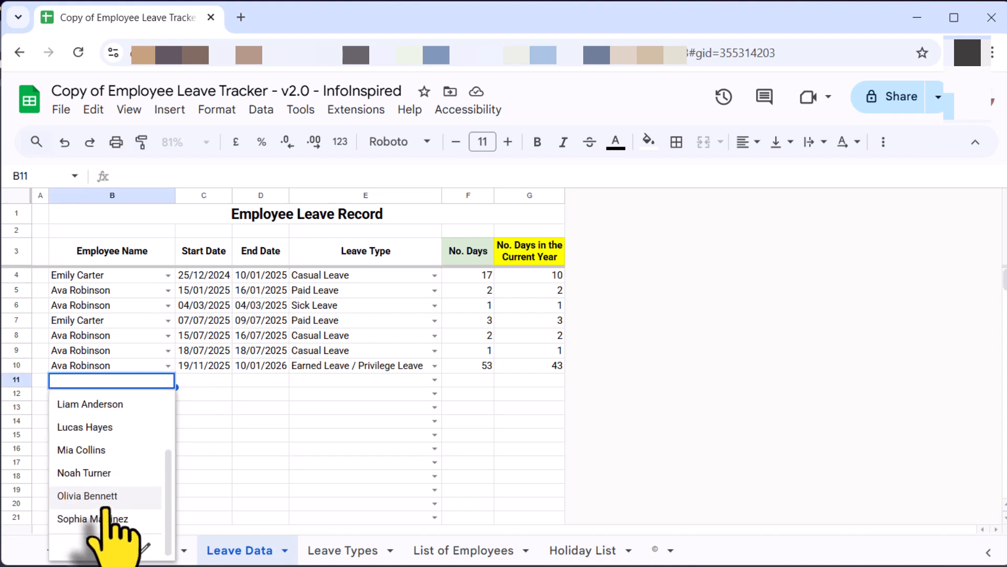
{"action": "left_click", "coordinate": [89, 519]}
Step: Copy row 10's start date 19/11/2025 into row 11's Start Date and End Date, and set its Leave Type to Sick Leave
{"action": "left_click", "coordinate": [219, 370]}
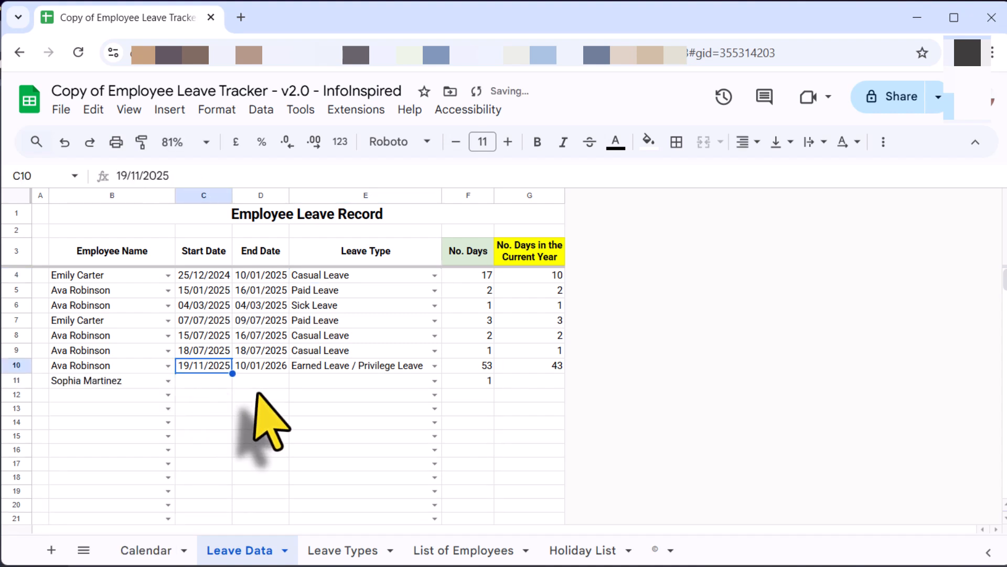
{"action": "key", "text": "ctrl+c"}
{"action": "key", "text": "Down"}
{"action": "key", "text": "ctrl+v"}
{"action": "key", "text": "Right"}
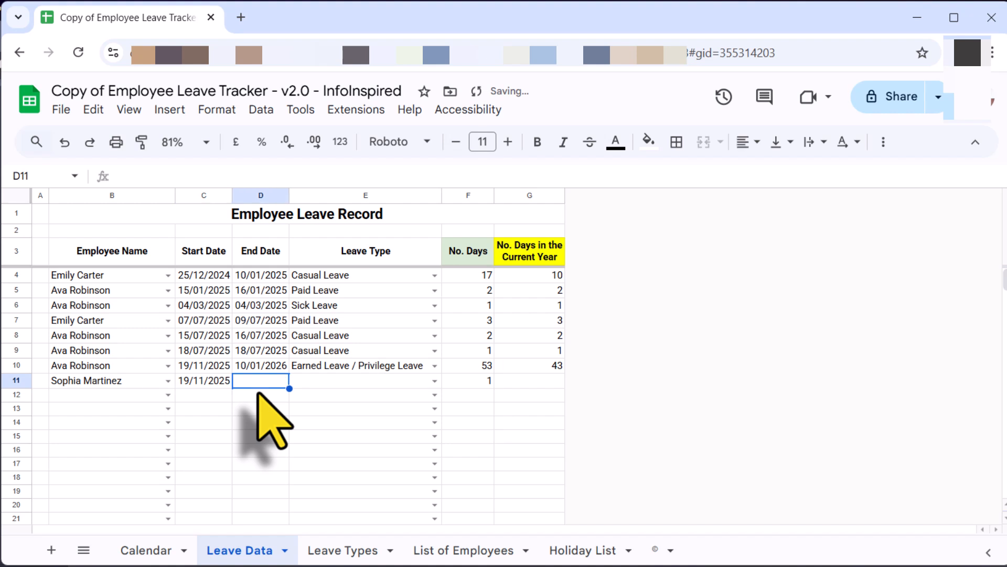
{"action": "key", "text": "ctrl+v"}
{"action": "key", "text": "Right"}
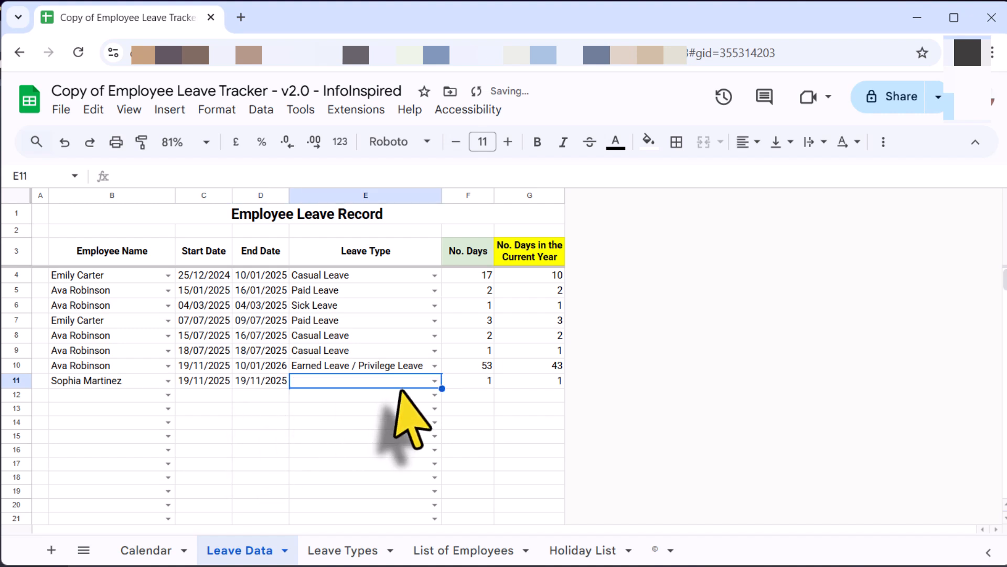
{"action": "left_click", "coordinate": [435, 380]}
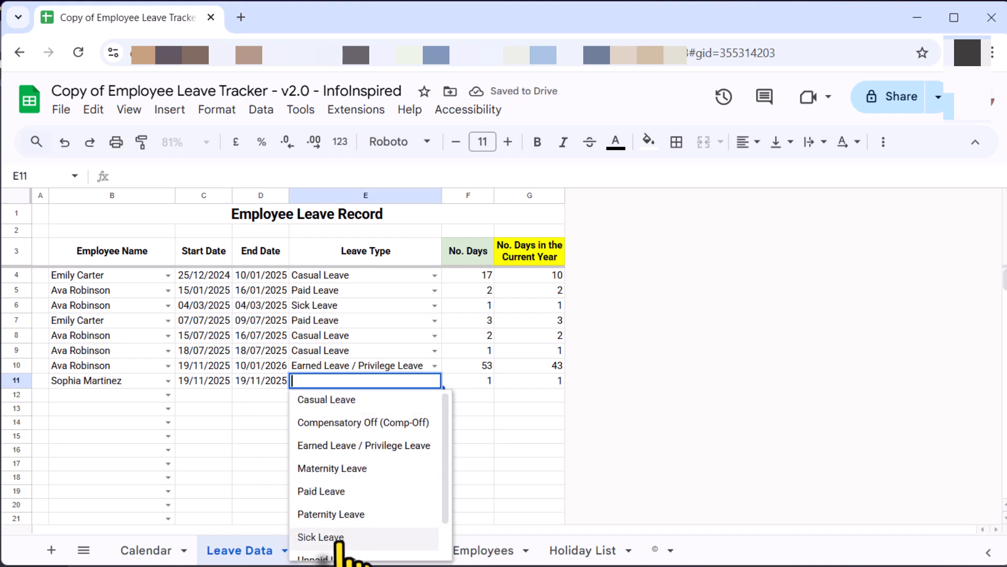
{"action": "left_click", "coordinate": [322, 536]}
Step: Set row 11's End Date to 21/11/2025 and check its No. Days and No. Days in the Current Year cells
{"action": "left_click", "coordinate": [259, 379]}
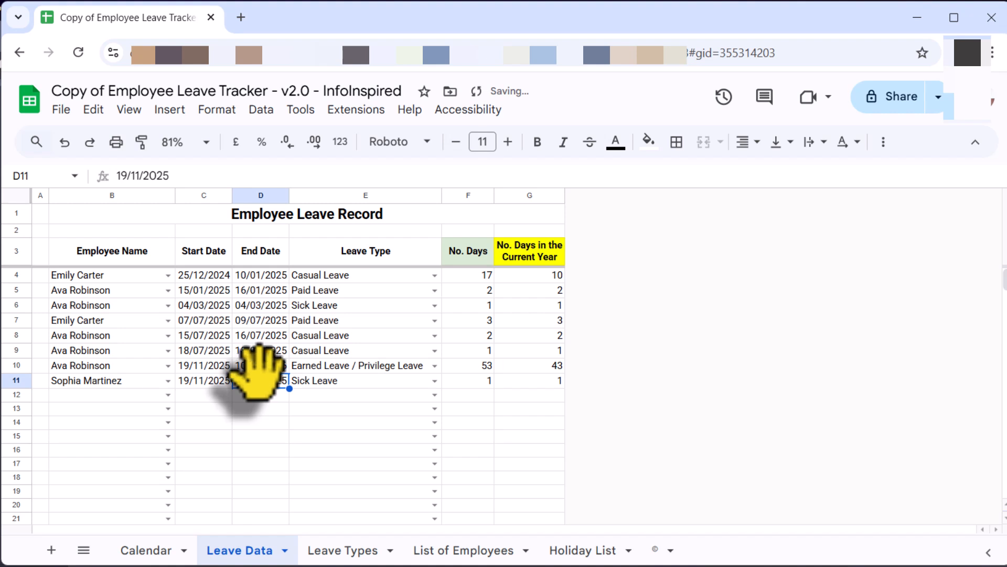
{"action": "double_click", "coordinate": [261, 384]}
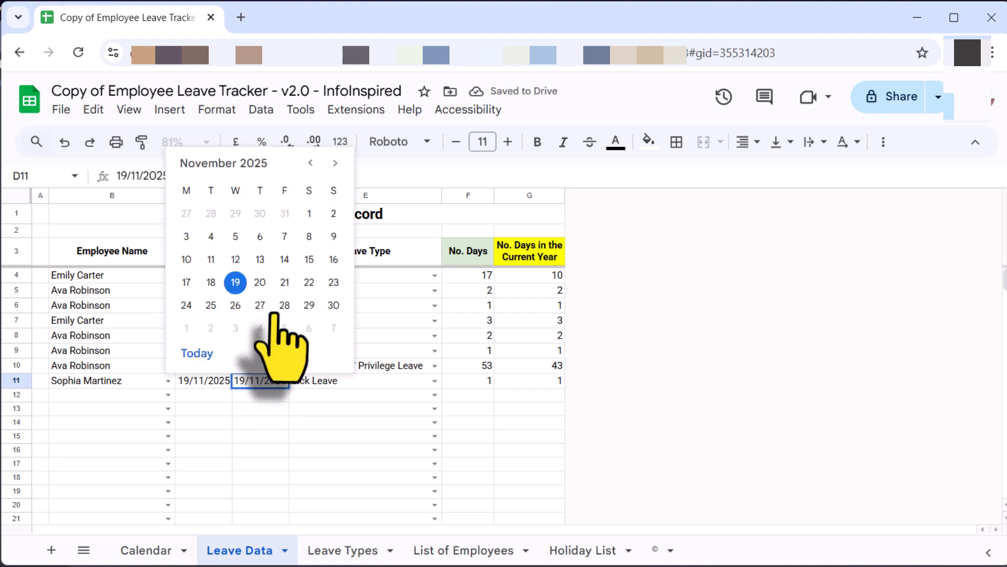
{"action": "left_click", "coordinate": [283, 282]}
{"action": "left_click", "coordinate": [485, 382]}
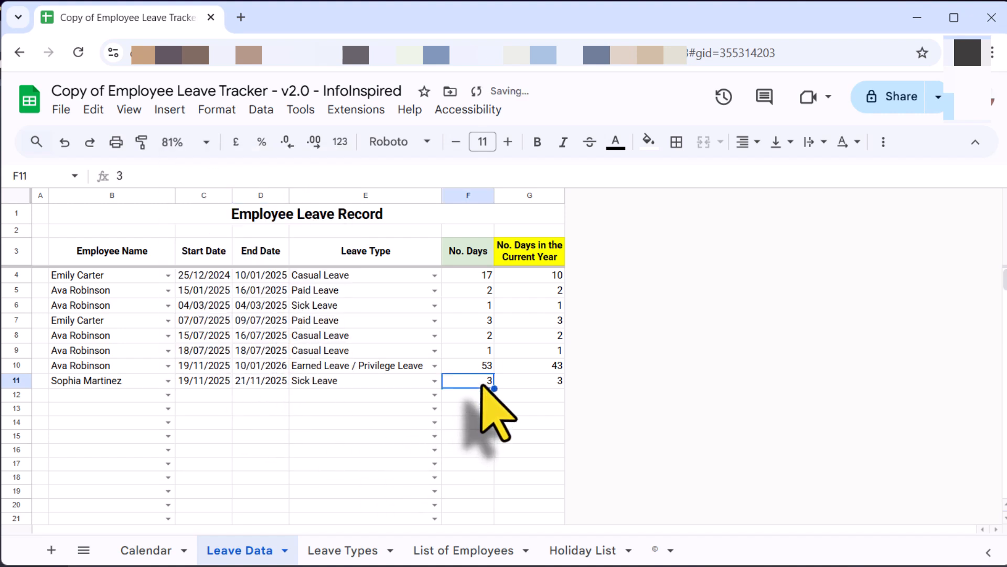
{"action": "left_click", "coordinate": [528, 382]}
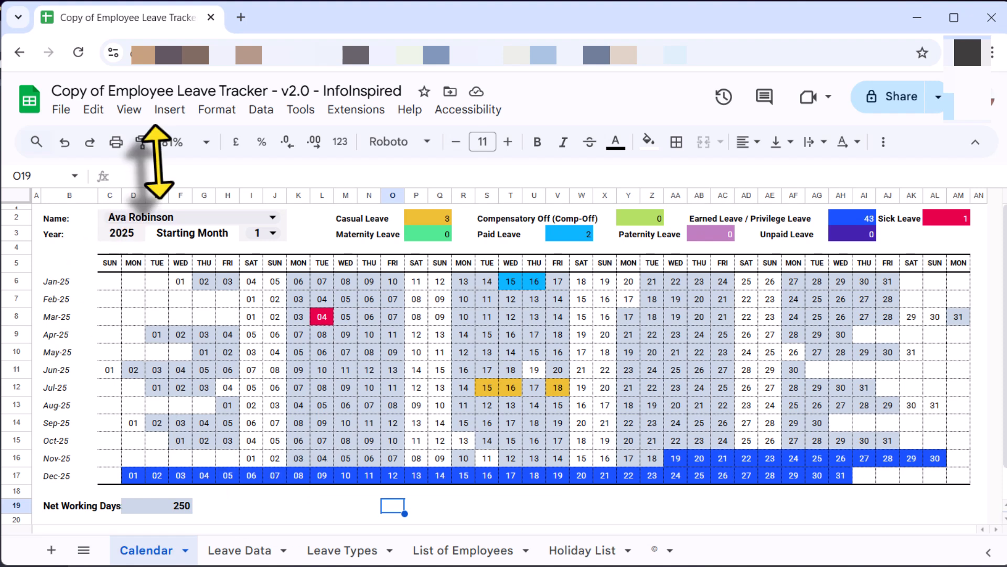
Step: On the Calendar sheet, choose the first listed employee as the Name and check the year cell
{"action": "left_click", "coordinate": [273, 217]}
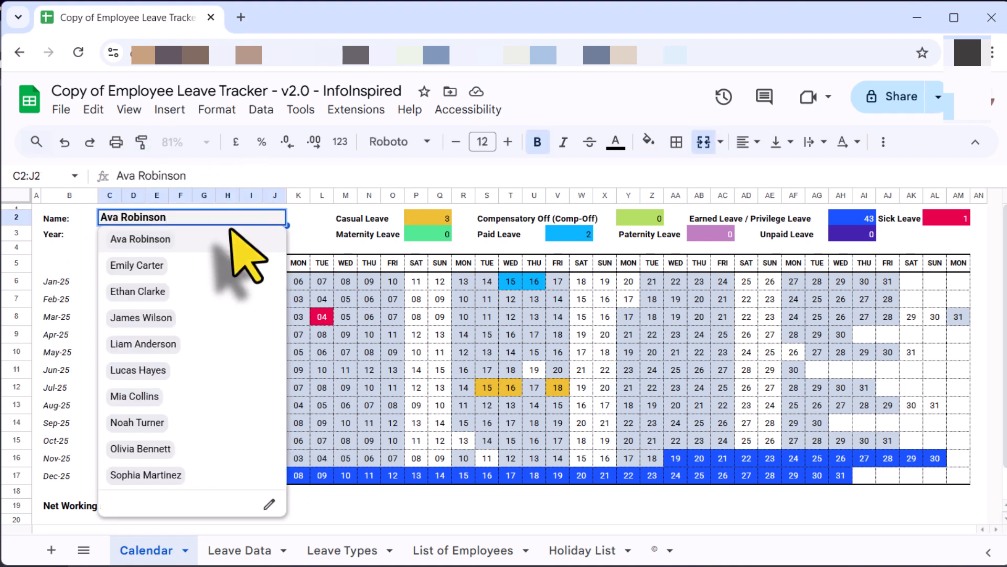
{"action": "left_click", "coordinate": [160, 239]}
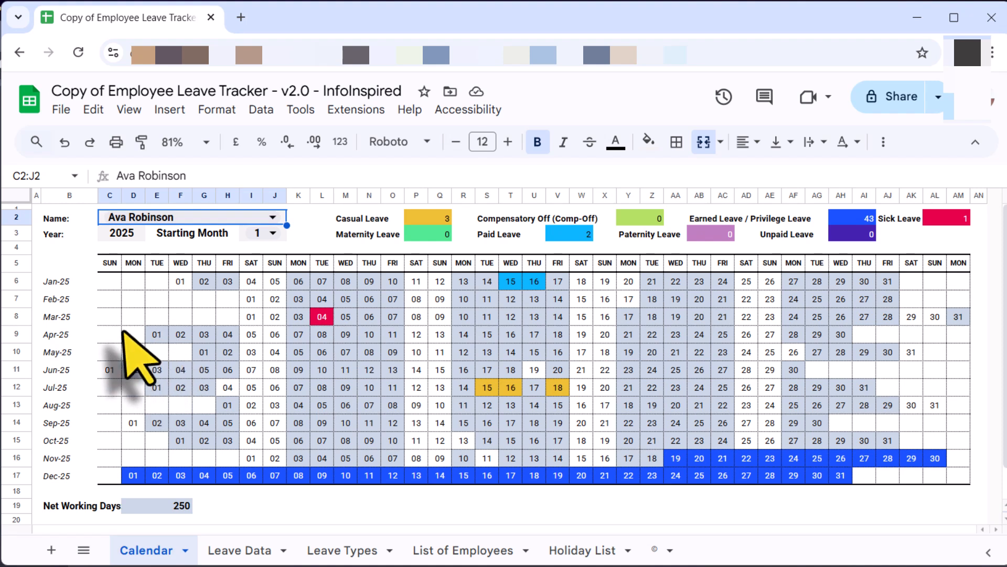
{"action": "left_click", "coordinate": [129, 237]}
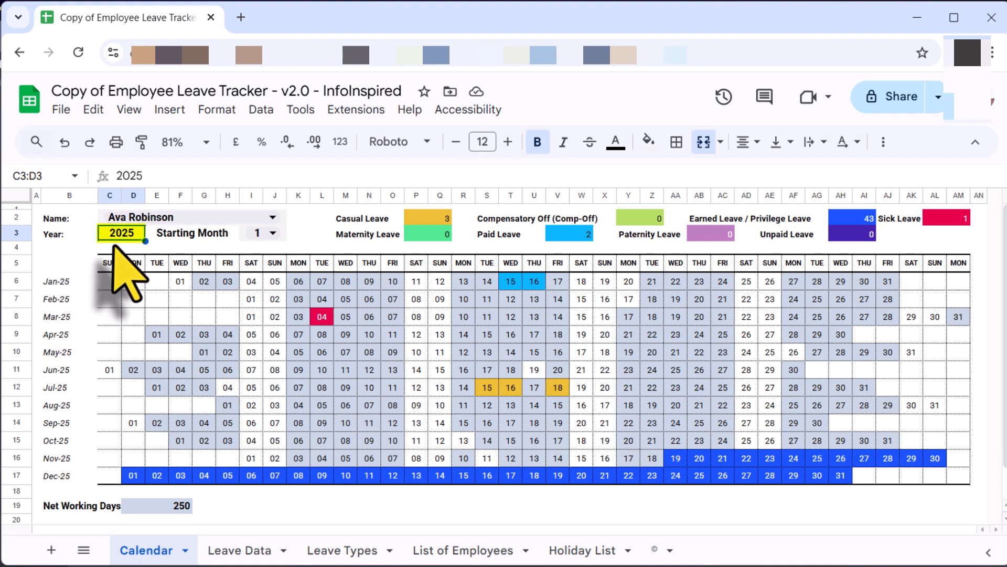
Step: Set the Starting Month to 1 and select the calendar's month labels in B6:B17 to review them
{"action": "left_click", "coordinate": [272, 233]}
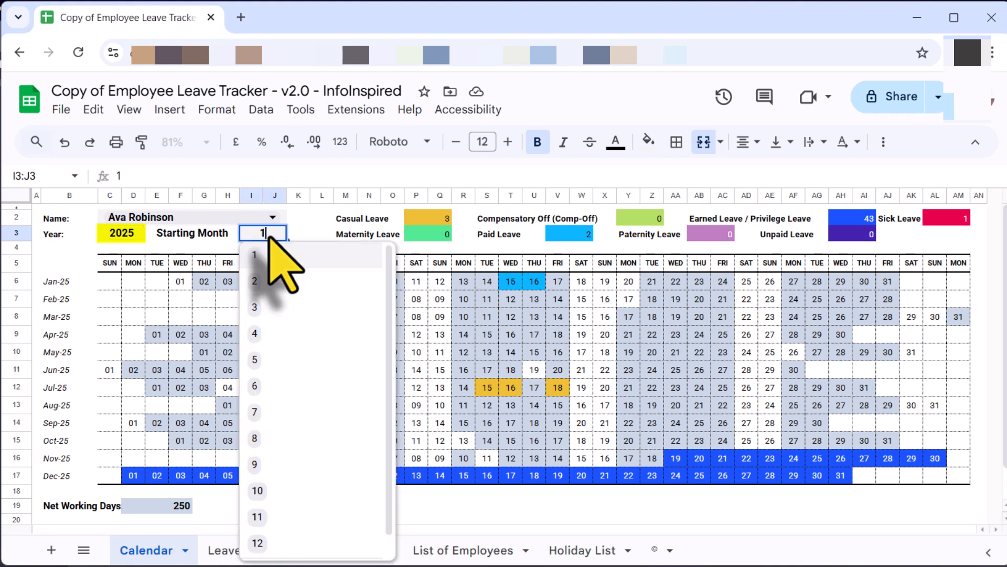
{"action": "left_click", "coordinate": [273, 255]}
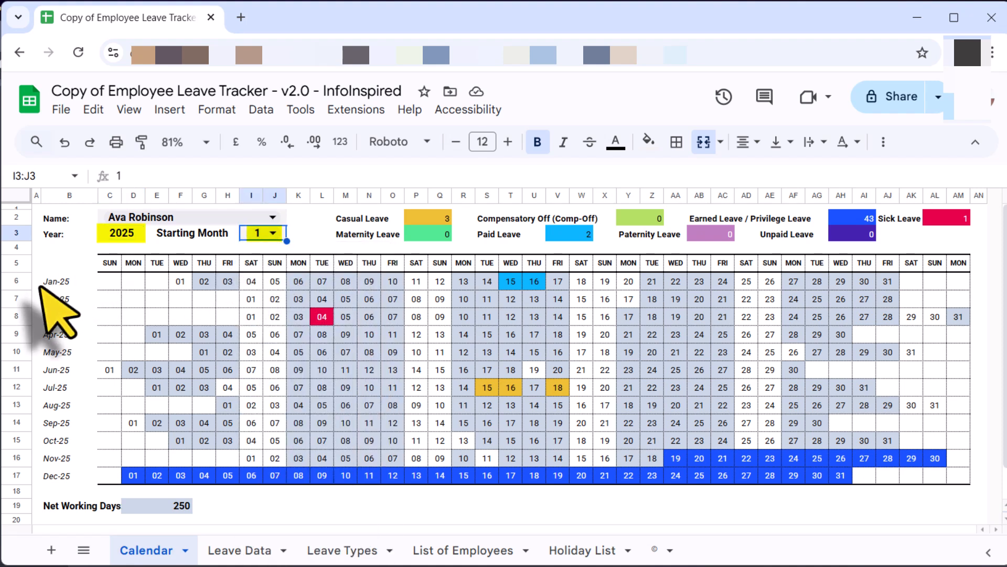
{"action": "left_click", "coordinate": [61, 285]}
{"action": "left_click", "coordinate": [62, 472], "text": "shift"}
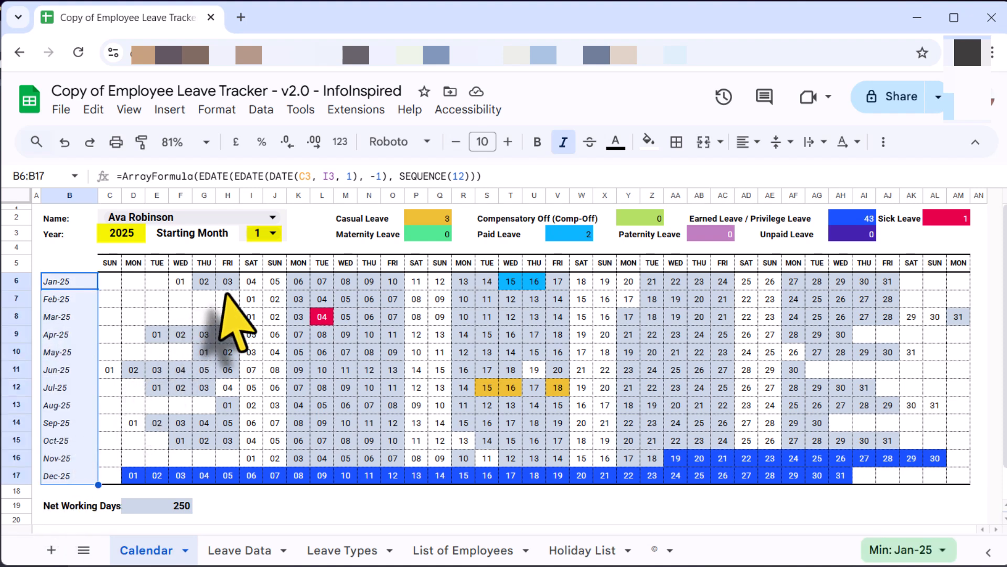
Step: Set the calendar's Starting Month to 4 and select the month labels in B6:B17 to review them
{"action": "left_click", "coordinate": [275, 234]}
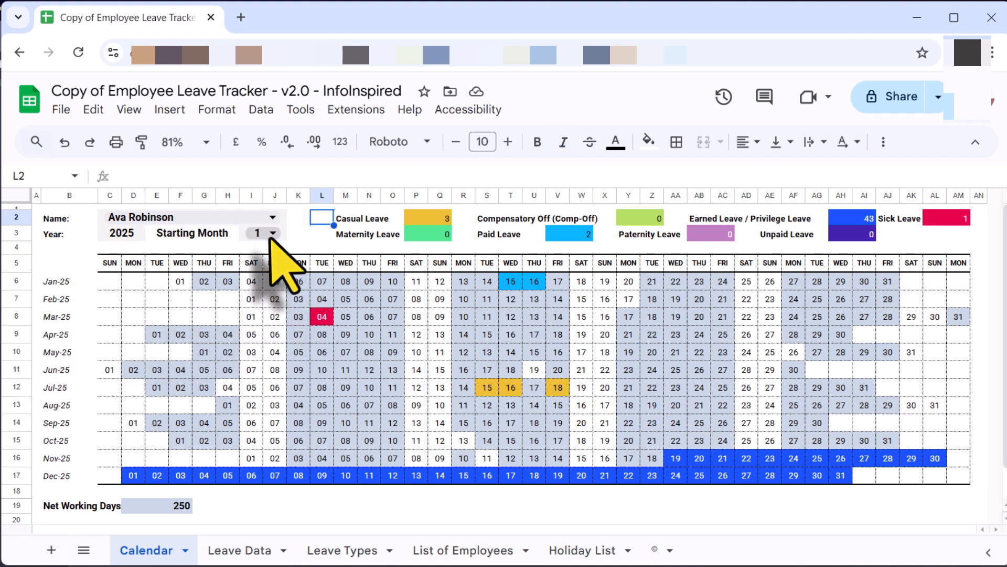
{"action": "left_click", "coordinate": [274, 236]}
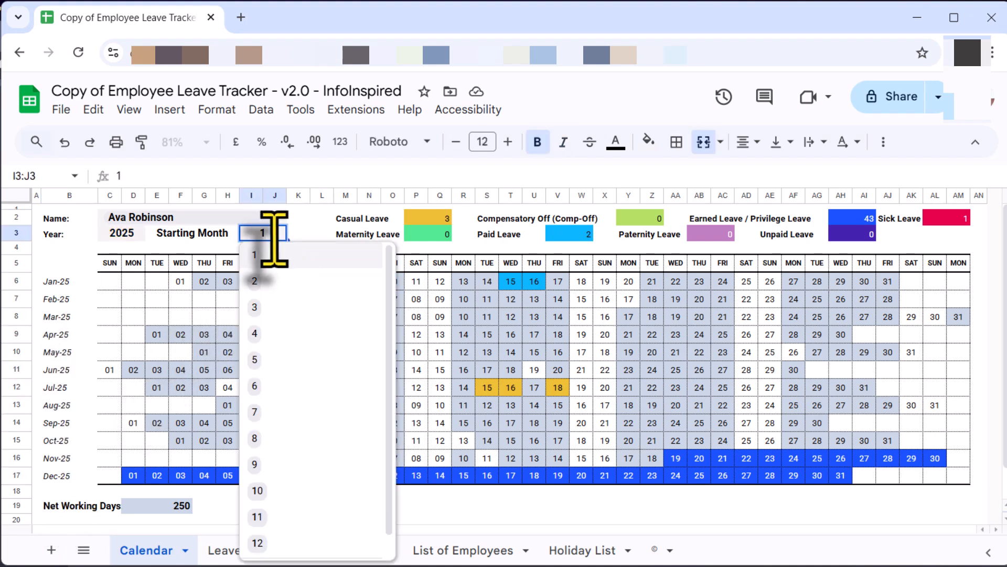
{"action": "left_click", "coordinate": [256, 335]}
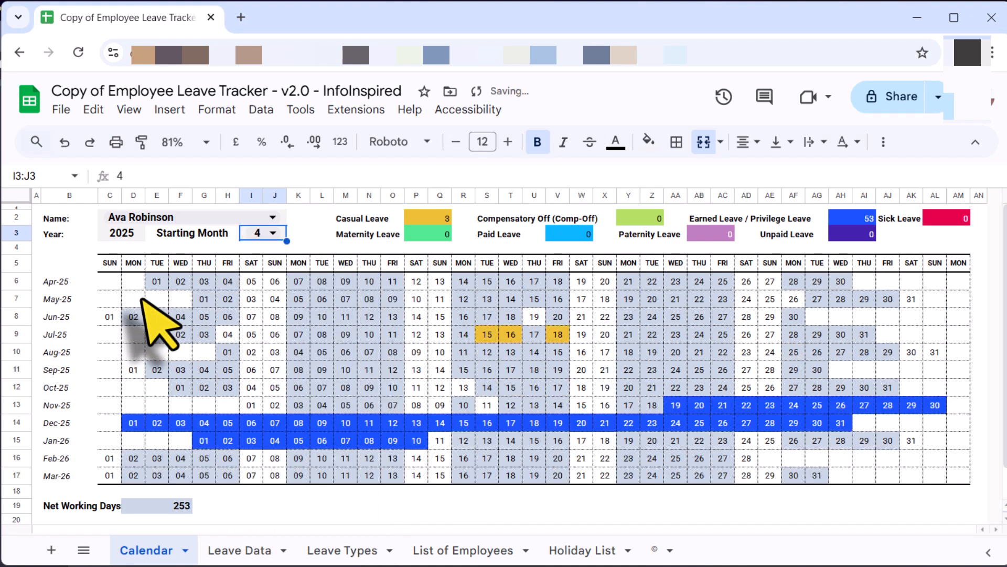
{"action": "left_click_drag", "start_coordinate": [67, 281], "coordinate": [53, 476]}
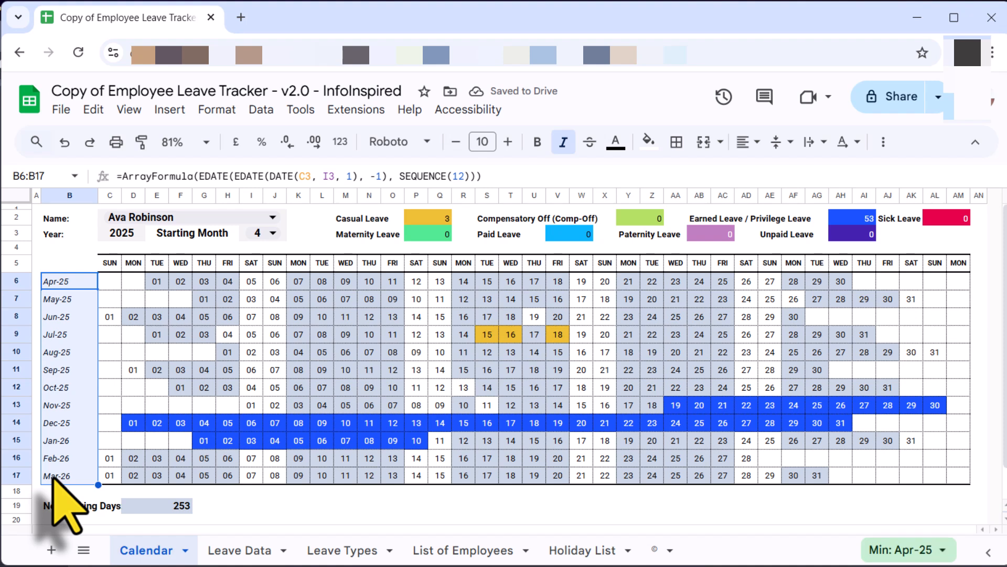
Step: Return the calendar's Starting Month to 1
{"action": "left_click", "coordinate": [273, 232]}
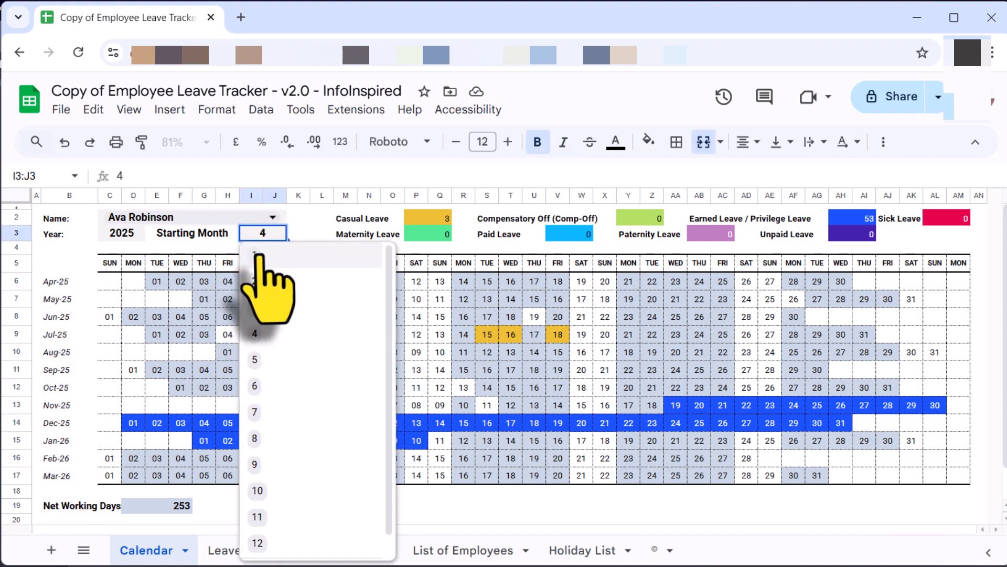
{"action": "left_click", "coordinate": [260, 257]}
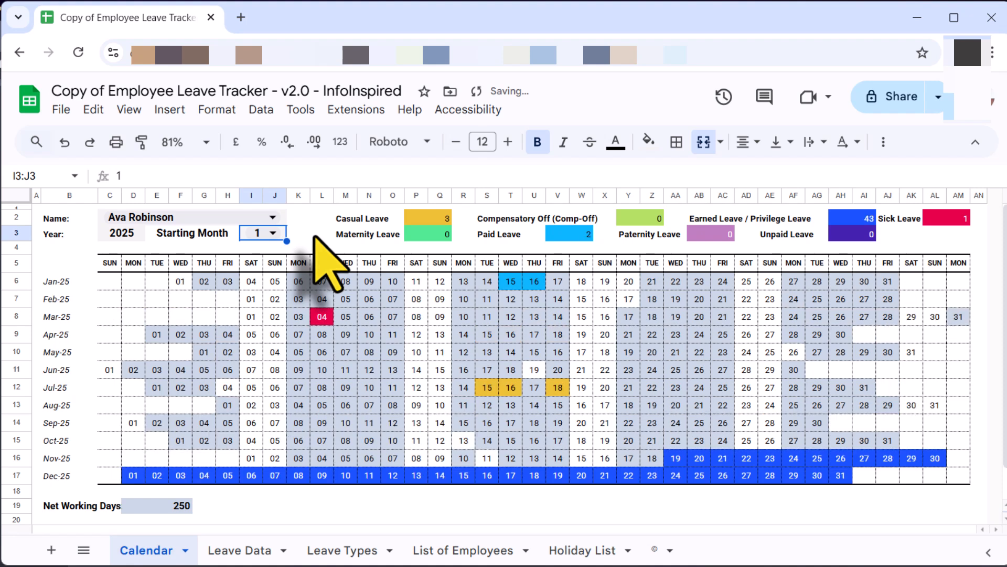
{"action": "left_click", "coordinate": [316, 237]}
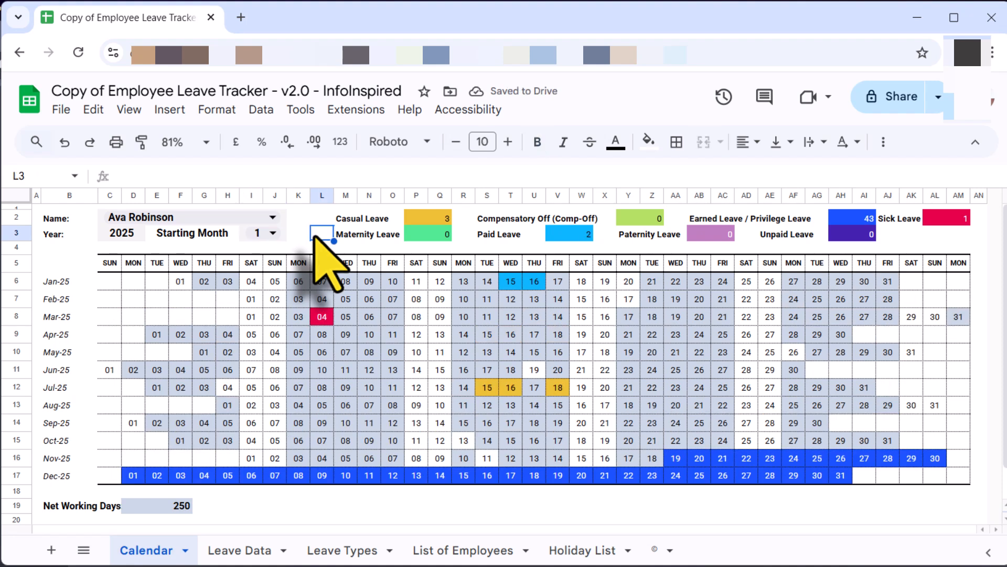
Step: Examine the Casual Leave label and total formula, plus the matching highlighted dates of 15, 16 and 18 July
{"action": "left_click", "coordinate": [358, 221]}
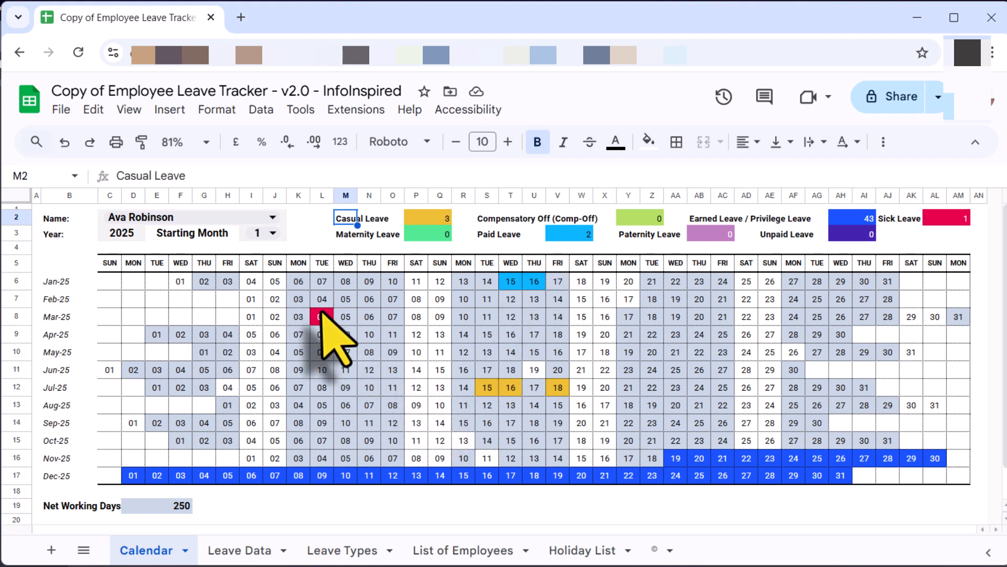
{"action": "left_click", "coordinate": [436, 219]}
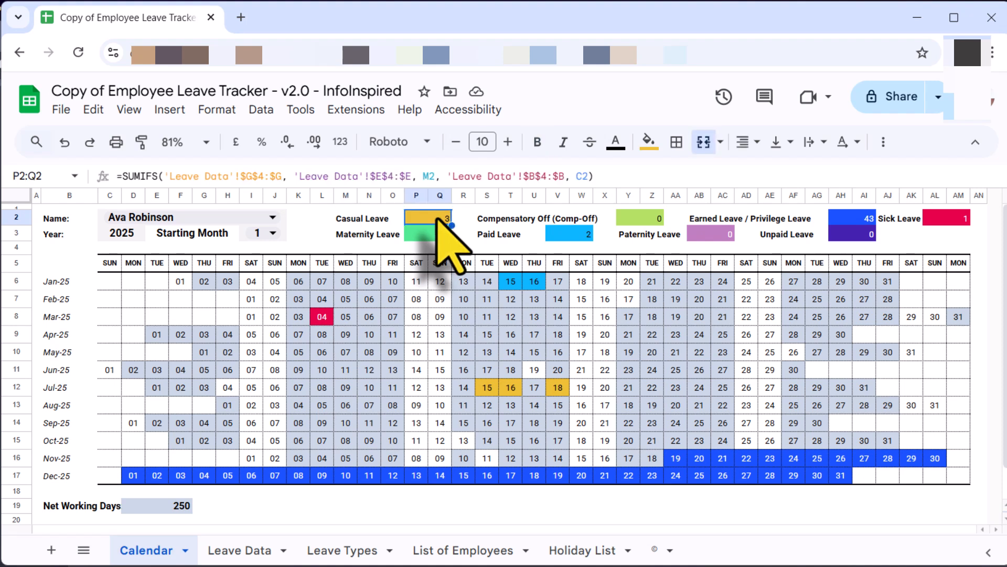
{"action": "left_click", "coordinate": [487, 389]}
{"action": "left_click", "coordinate": [510, 388]}
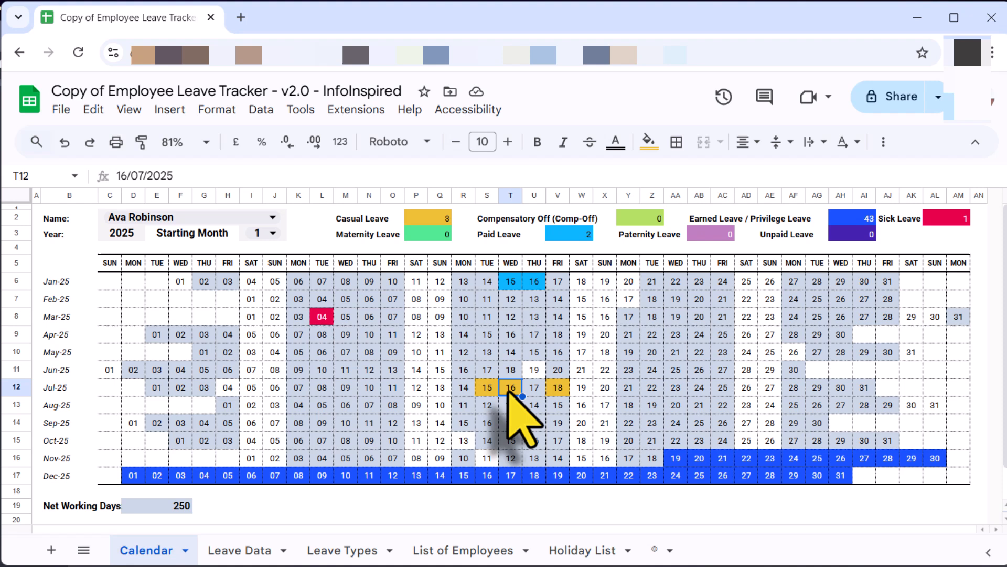
{"action": "left_click", "coordinate": [557, 389]}
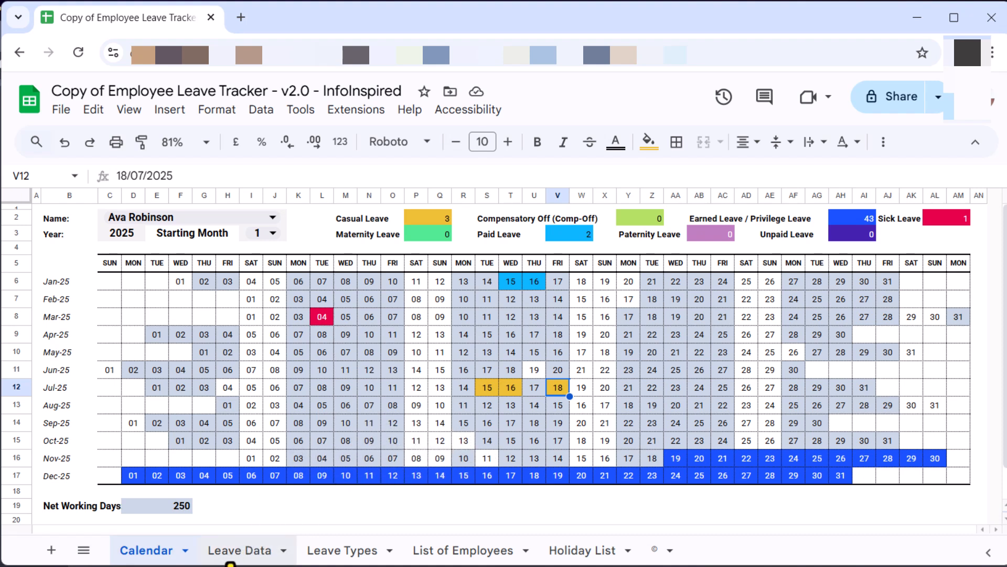
Step: Review the records on the Leave Data sheet and compare them with the leave totals on the Calendar sheet
{"action": "left_click", "coordinate": [230, 556]}
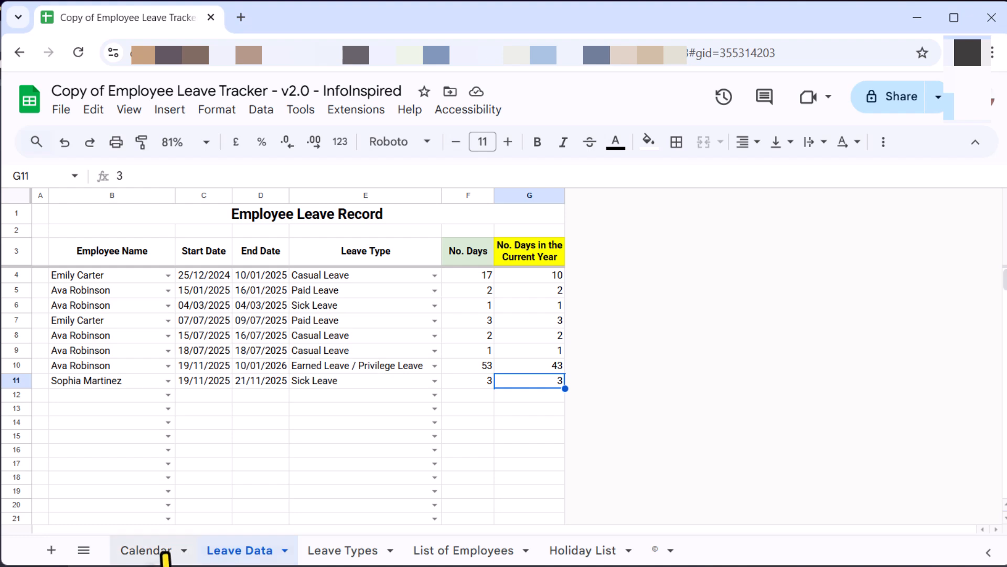
{"action": "left_click", "coordinate": [143, 552]}
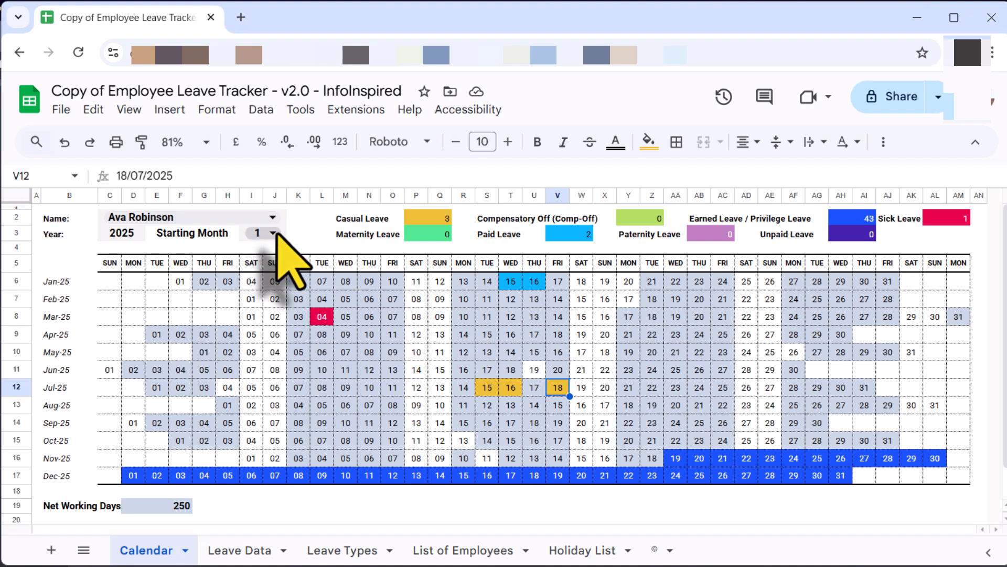
{"action": "left_click", "coordinate": [851, 220]}
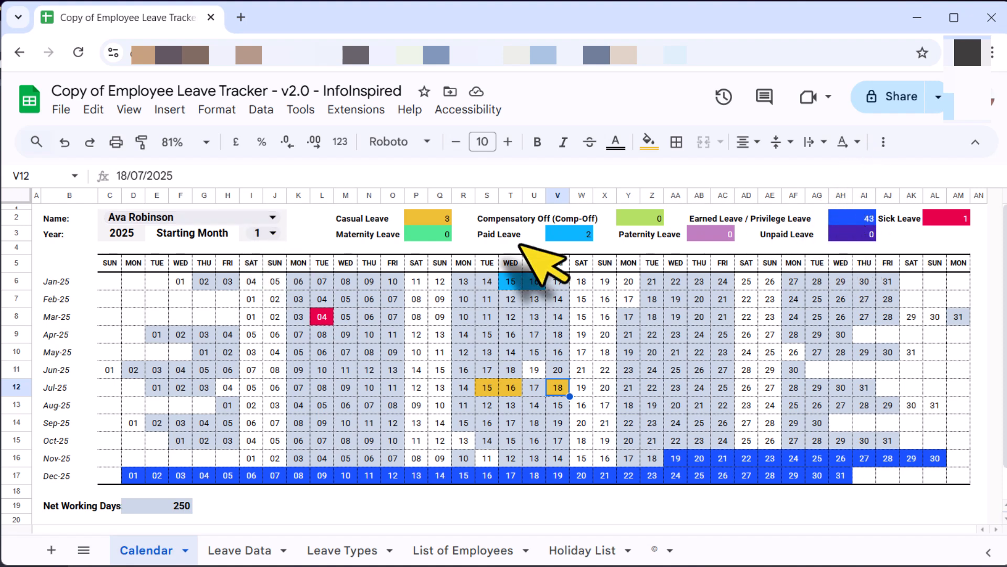
Step: Set the calendar's Starting Month to 4 and inspect the Earned Leave / Privilege Leave total formula
{"action": "left_click", "coordinate": [270, 232]}
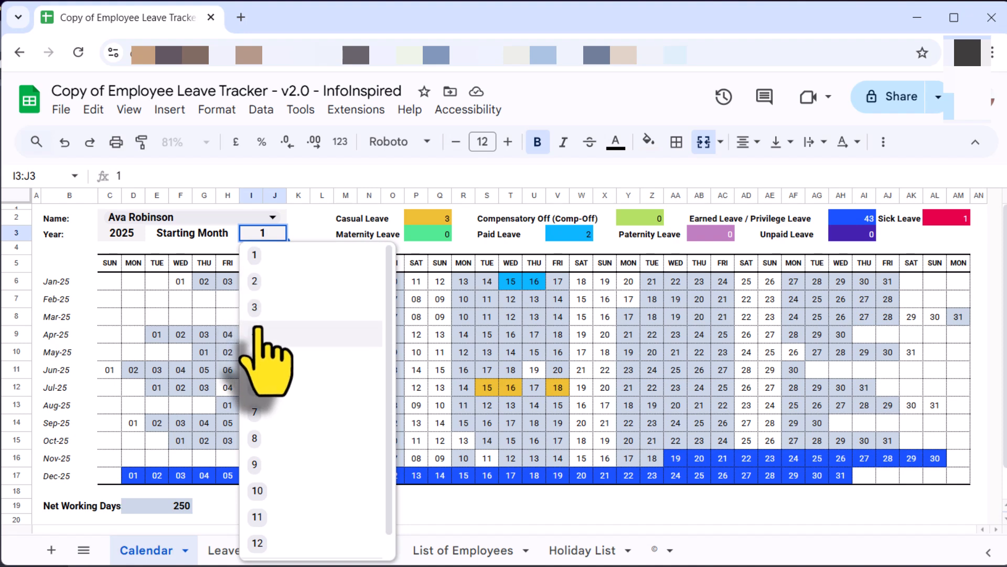
{"action": "left_click", "coordinate": [293, 331]}
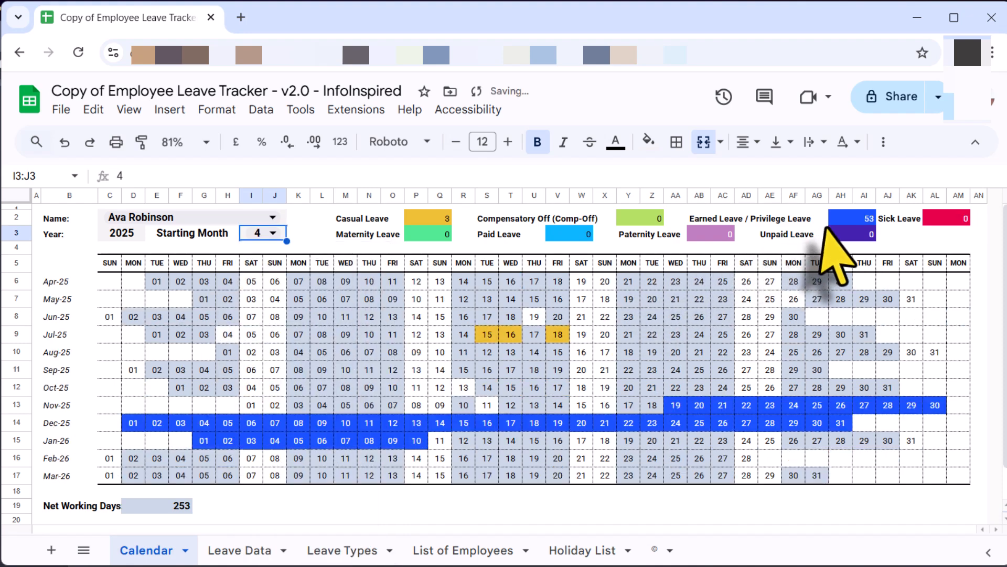
{"action": "left_click", "coordinate": [849, 220]}
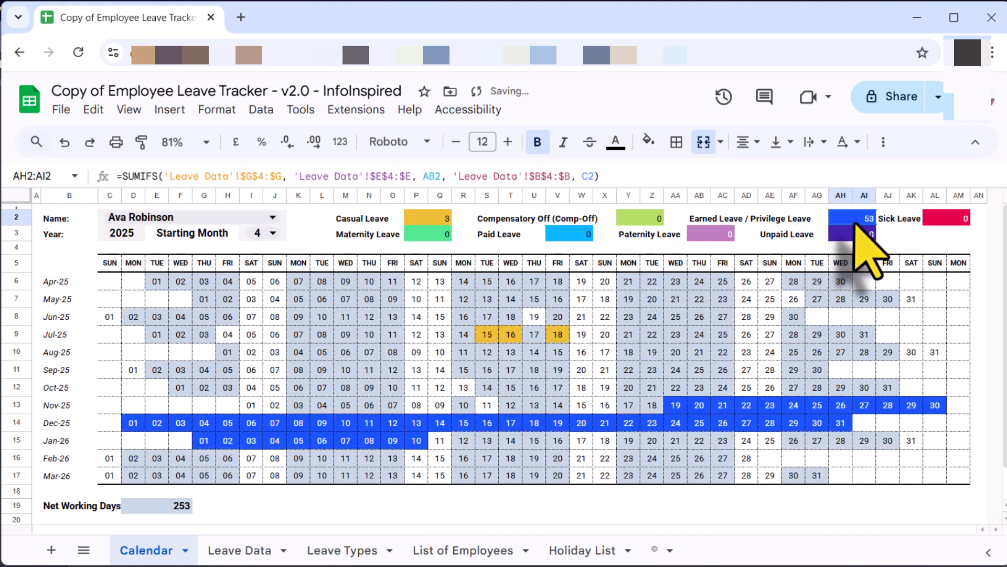
Step: Set the calendar's Starting Month back to 1
{"action": "left_click", "coordinate": [263, 232]}
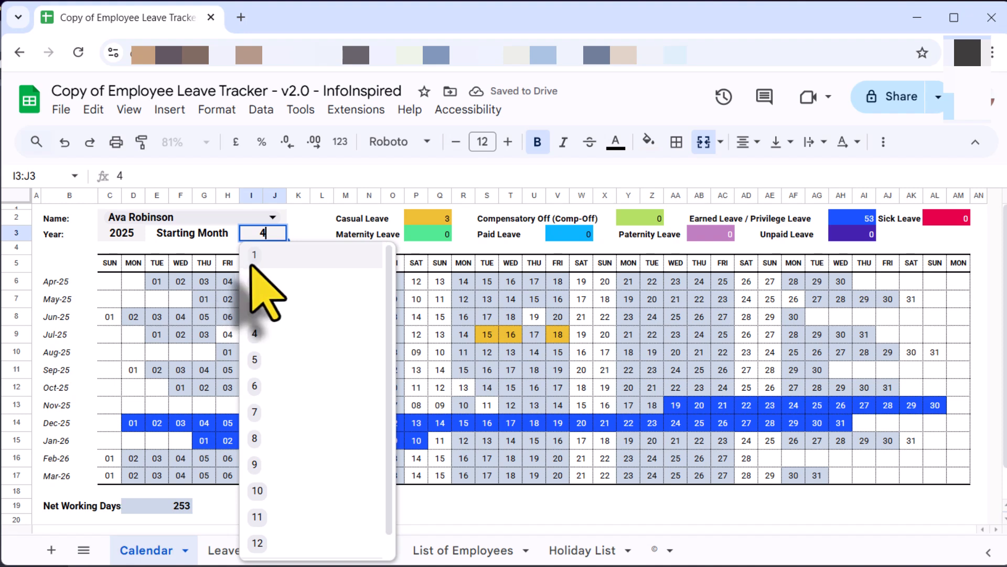
{"action": "left_click", "coordinate": [256, 258]}
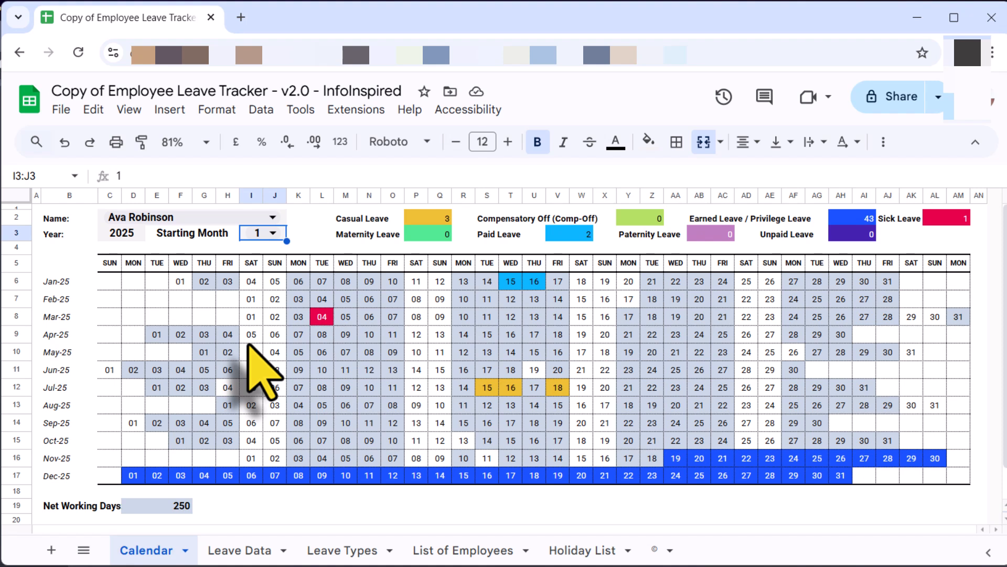
Step: Review the Leave Data sheet, the Casual Leave total formula and the July date cells on the Calendar sheet
{"action": "left_click", "coordinate": [257, 551]}
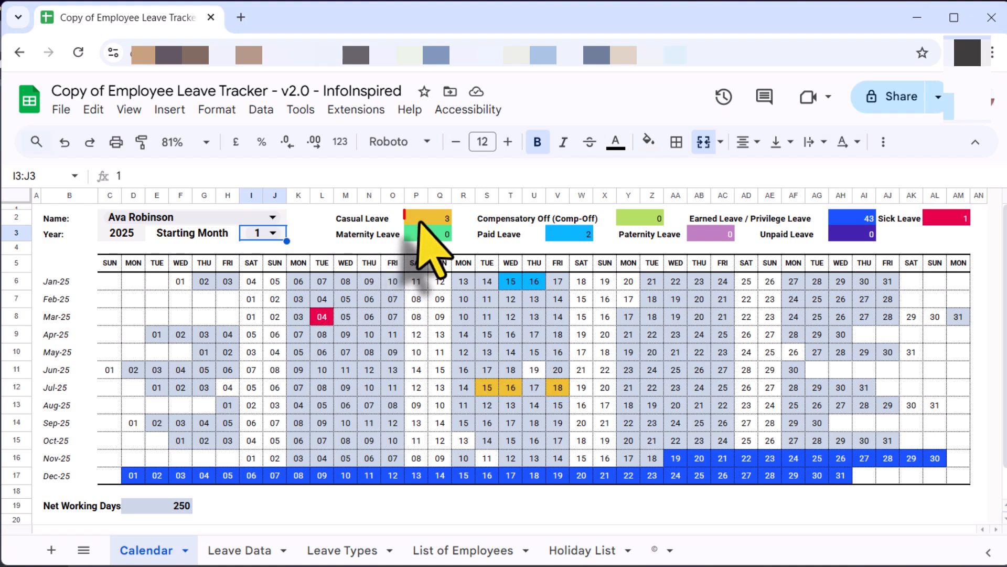
{"action": "left_click", "coordinate": [417, 217]}
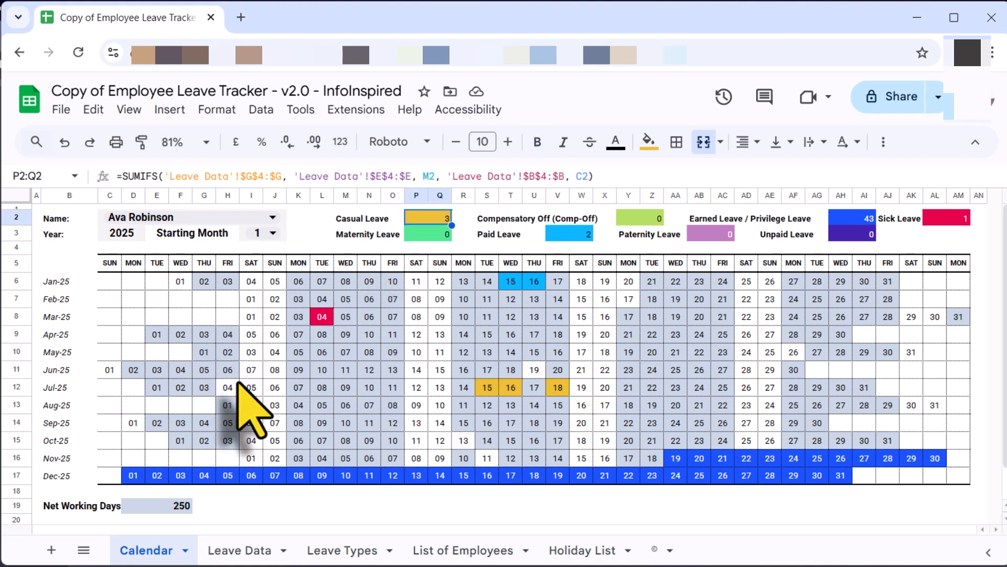
{"action": "left_click", "coordinate": [253, 373]}
{"action": "left_click", "coordinate": [348, 388]}
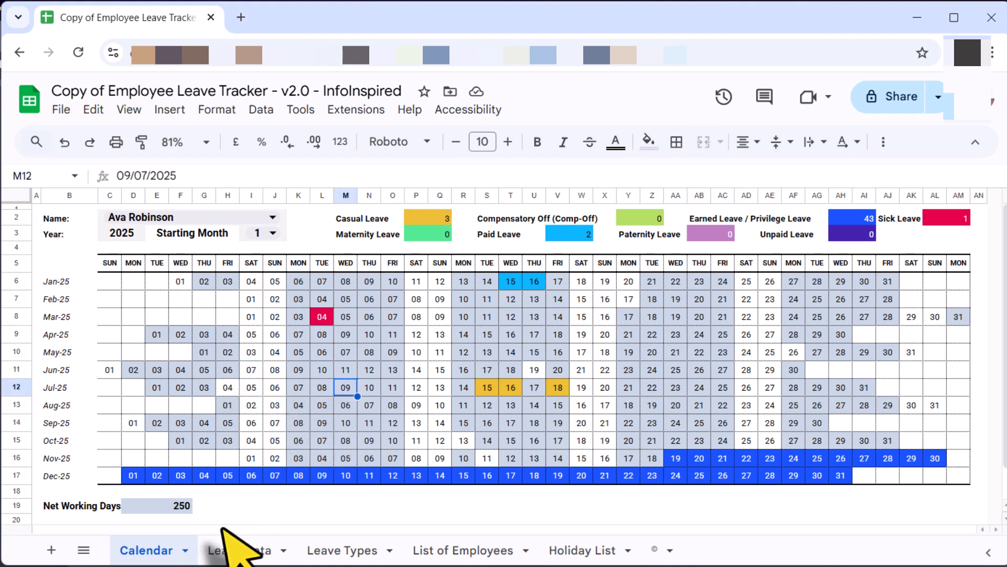
Step: Copy the leave records in B4:E11 of the Leave Data sheet and clear them from the range
{"action": "left_click", "coordinate": [240, 550]}
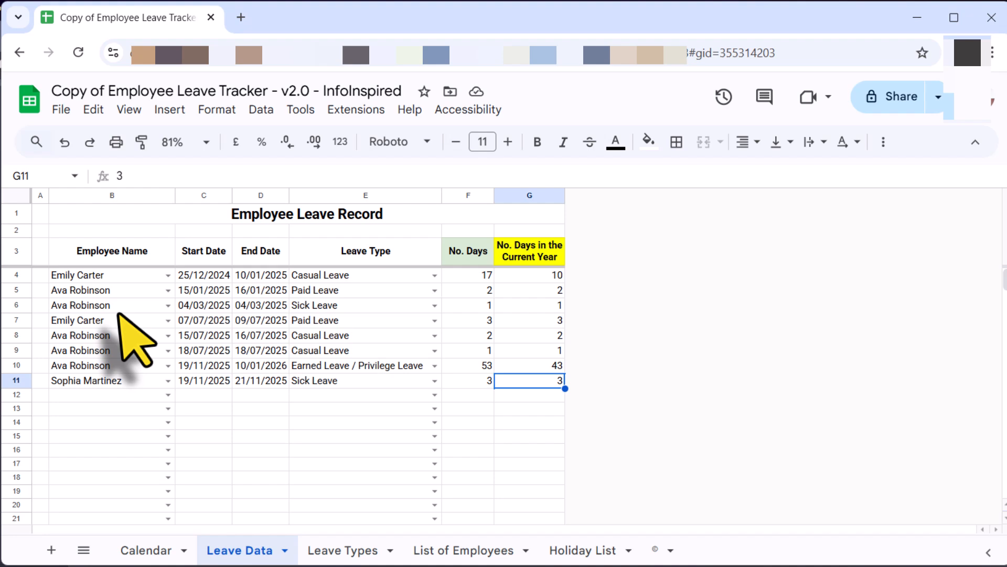
{"action": "left_click", "coordinate": [90, 276]}
{"action": "left_click", "coordinate": [402, 387], "text": "shift"}
{"action": "key", "text": "ctrl+c"}
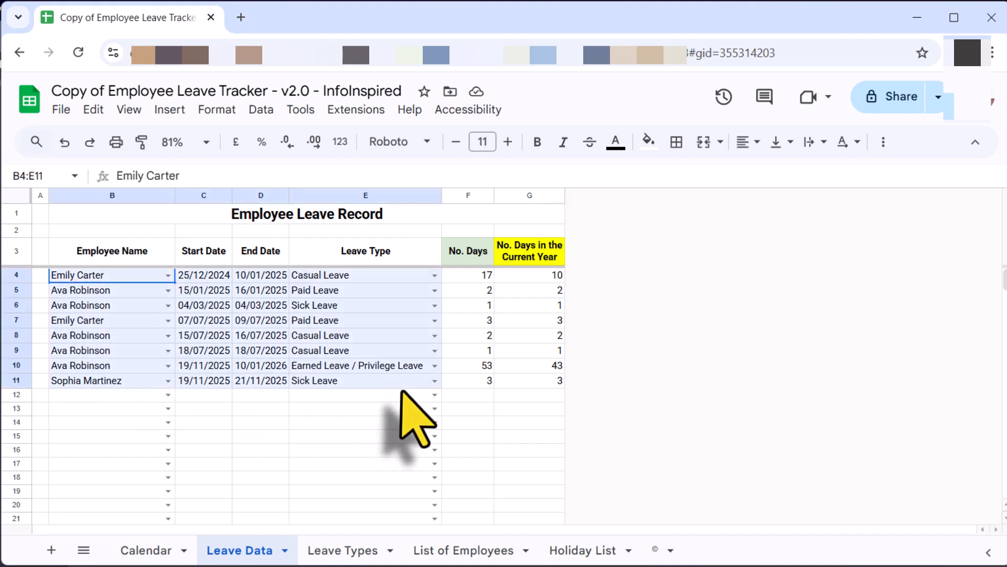
{"action": "key", "text": "Delete"}
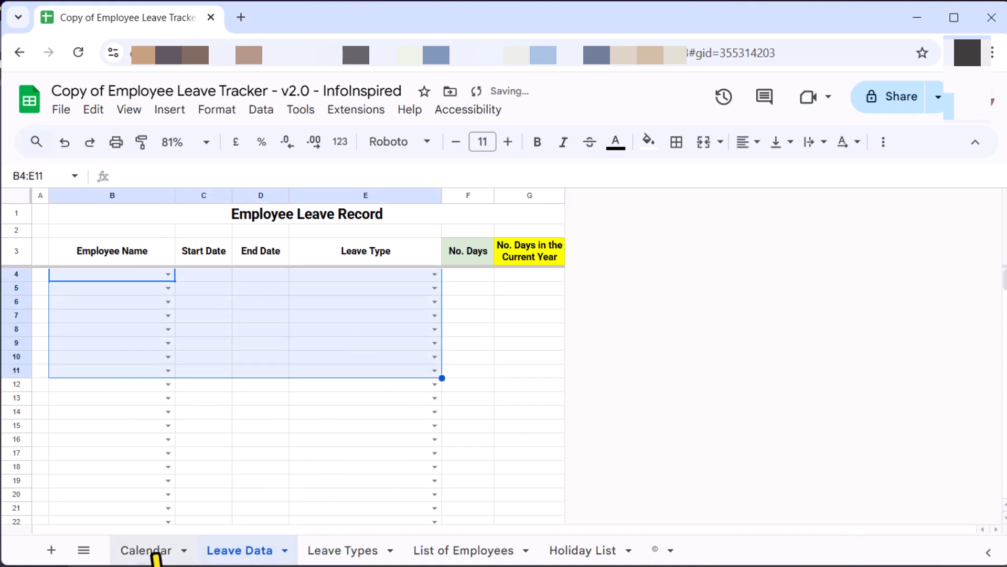
Step: Check the leave totals and date highlights on the Calendar sheet with the leave records cleared
{"action": "left_click", "coordinate": [159, 550]}
{"action": "left_click", "coordinate": [295, 408]}
{"action": "scroll", "coordinate": [285, 398], "scroll_direction": "down", "scroll_amount": 2}
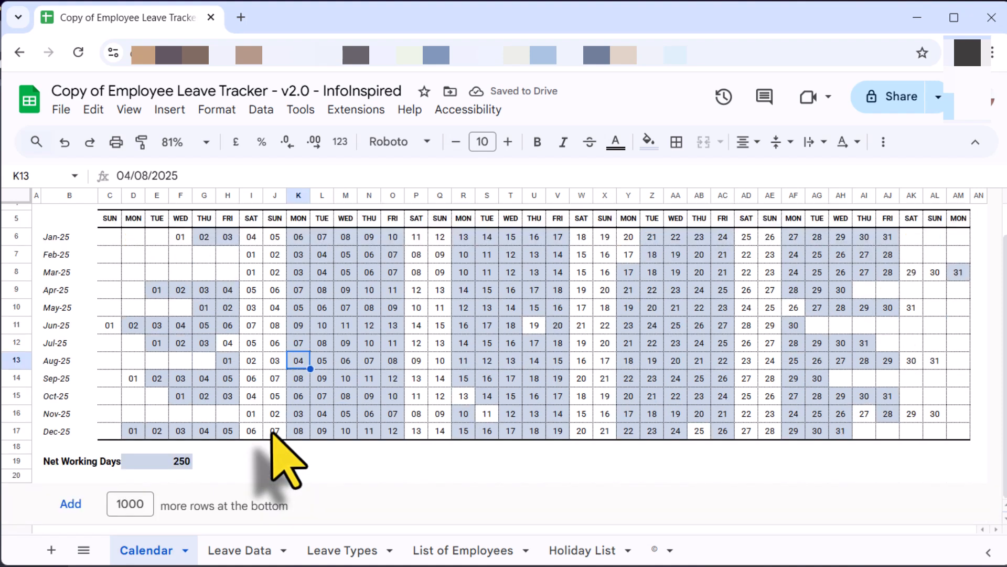
{"action": "scroll", "coordinate": [281, 405], "scroll_direction": "up", "scroll_amount": 2}
Step: Paste the copied leave records back into B4:E11 of the Leave Data sheet
{"action": "left_click", "coordinate": [227, 551]}
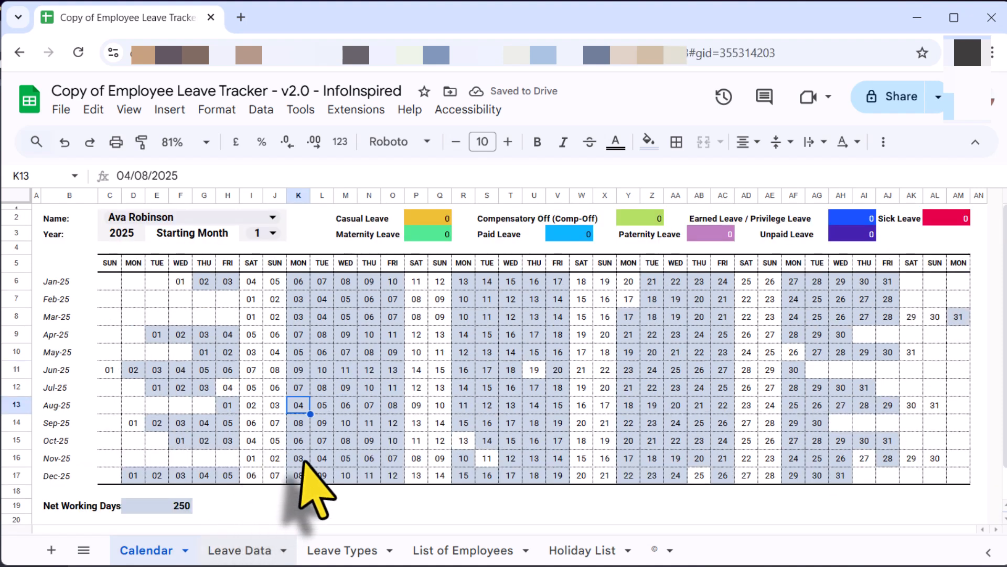
{"action": "key", "text": "ctrl+v"}
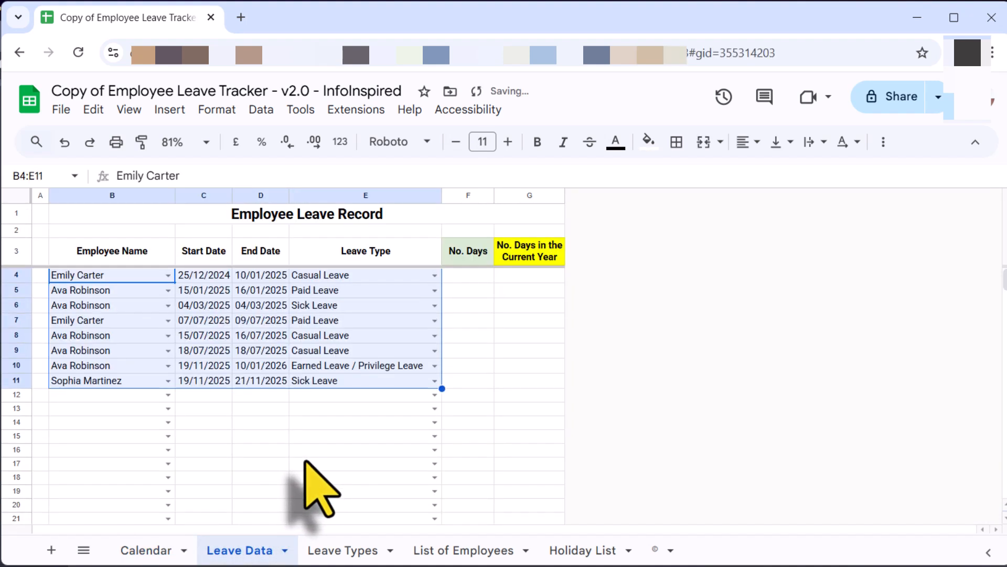
{"action": "left_click", "coordinate": [297, 465]}
Step: Inspect the Net Working Days formula below the calendar grid on the Calendar sheet
{"action": "left_click", "coordinate": [132, 555]}
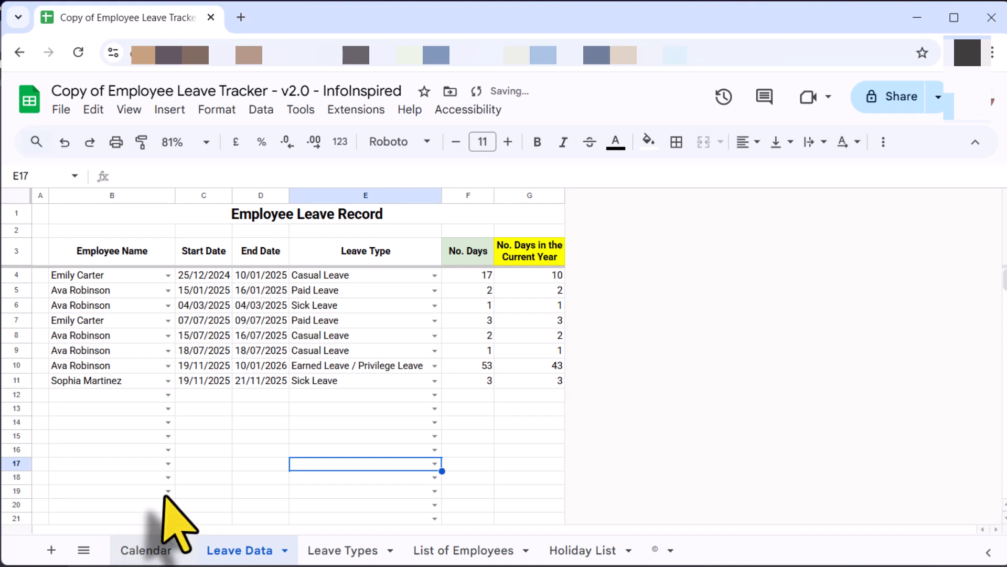
{"action": "left_click", "coordinate": [186, 505]}
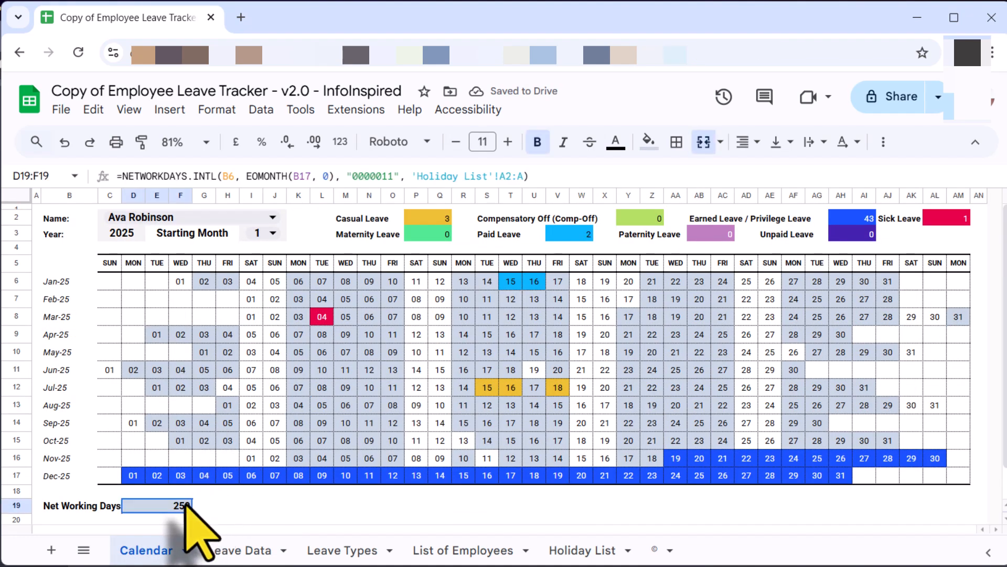
{"action": "left_click", "coordinate": [294, 504]}
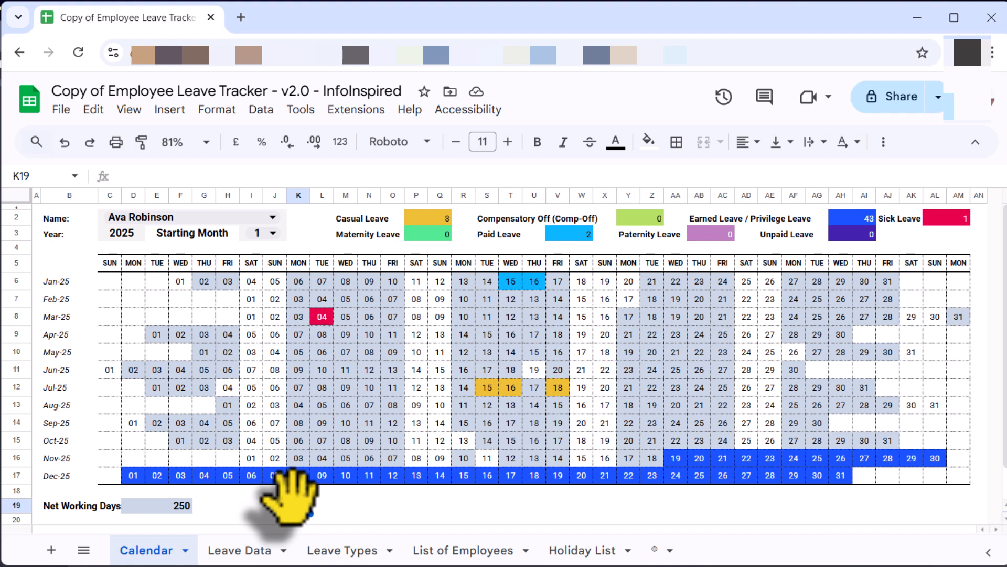
Step: Rename the Earned Leave / Privilege Leave entry in A4 of the Leave Types sheet to EL
{"action": "left_click", "coordinate": [343, 550]}
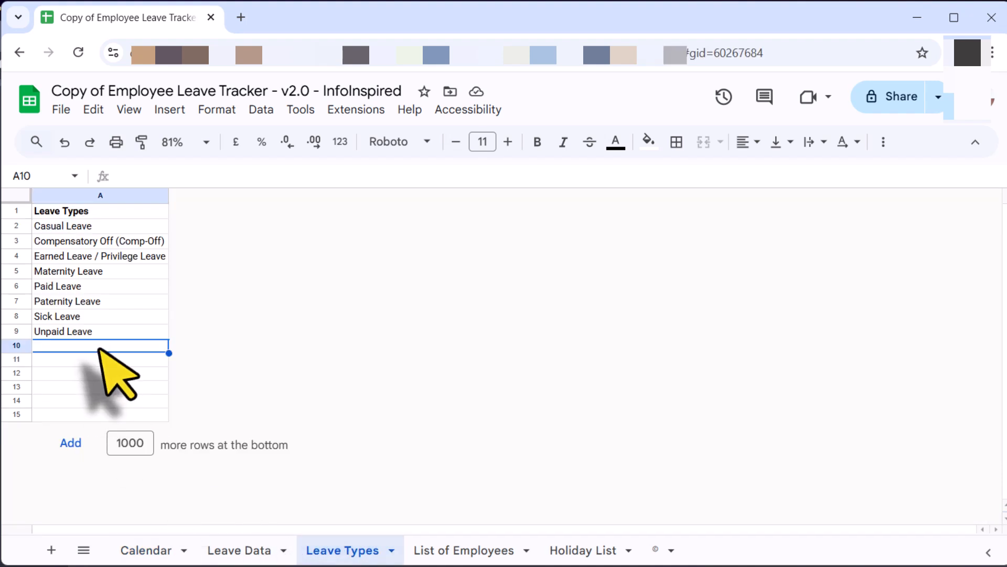
{"action": "left_click", "coordinate": [76, 257]}
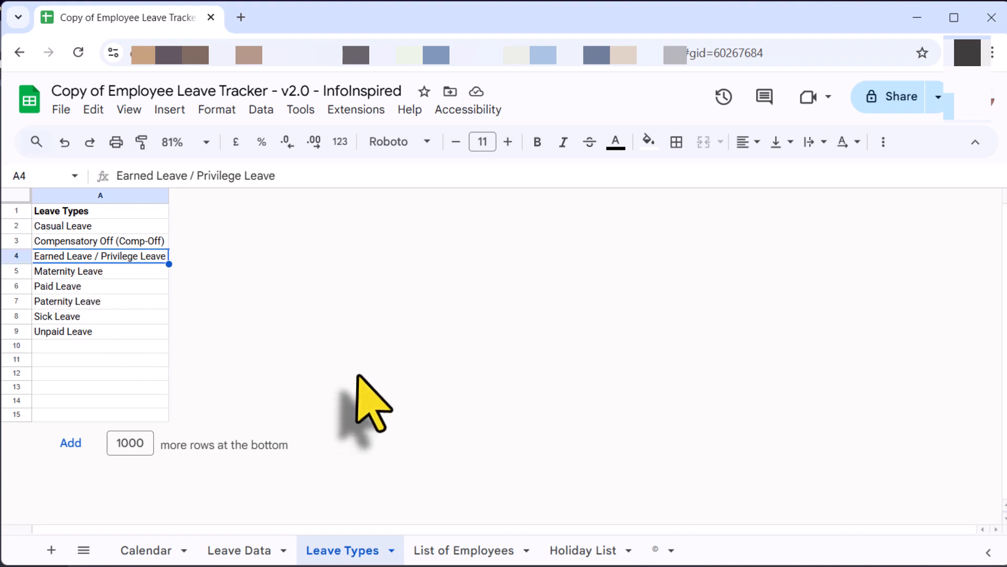
{"action": "type", "text": "EL"}
{"action": "key", "text": "Return"}
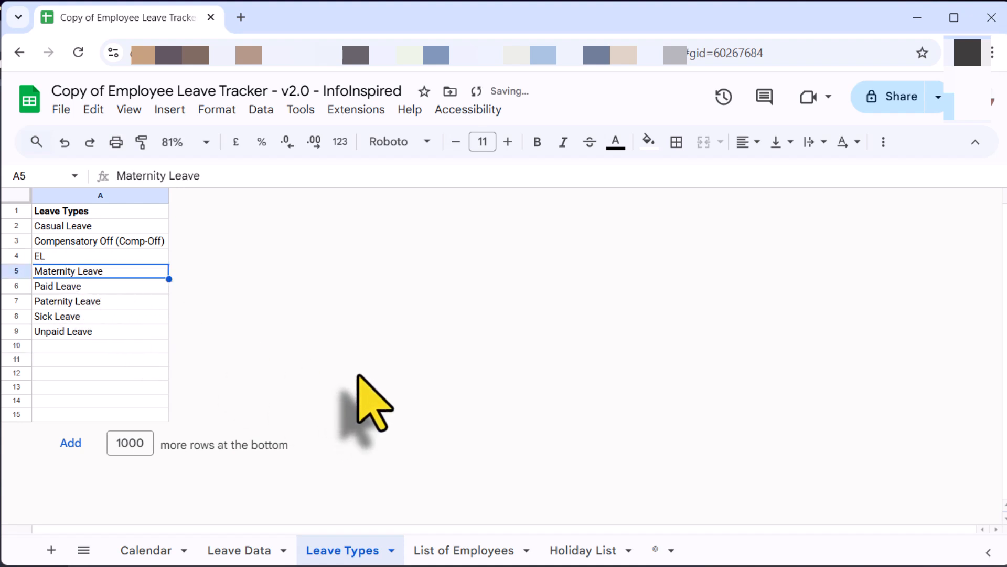
{"action": "left_click", "coordinate": [42, 256]}
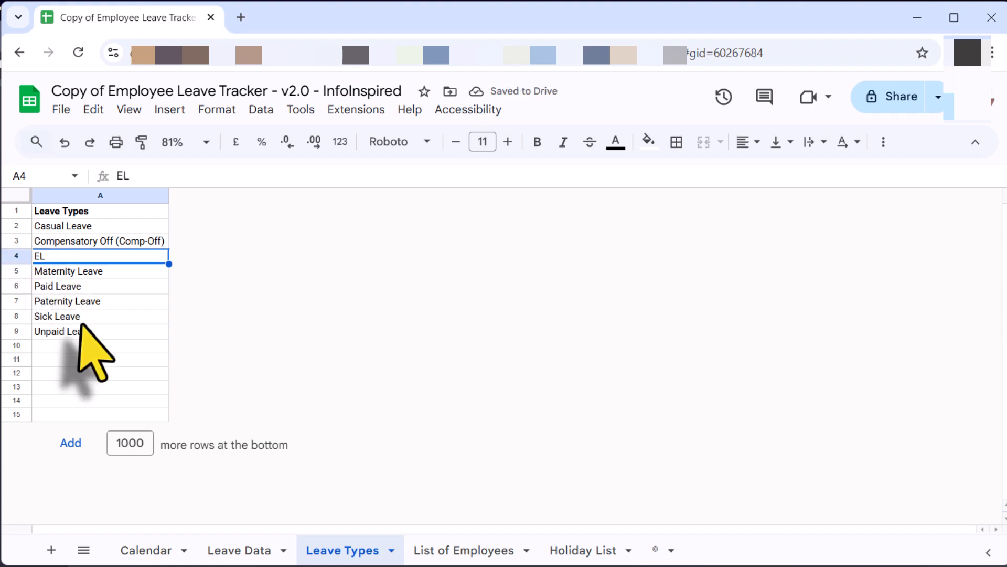
Step: Replace the Earned Leave / Privilege Leave label in AB2 of the Calendar sheet with EL
{"action": "left_click", "coordinate": [147, 551]}
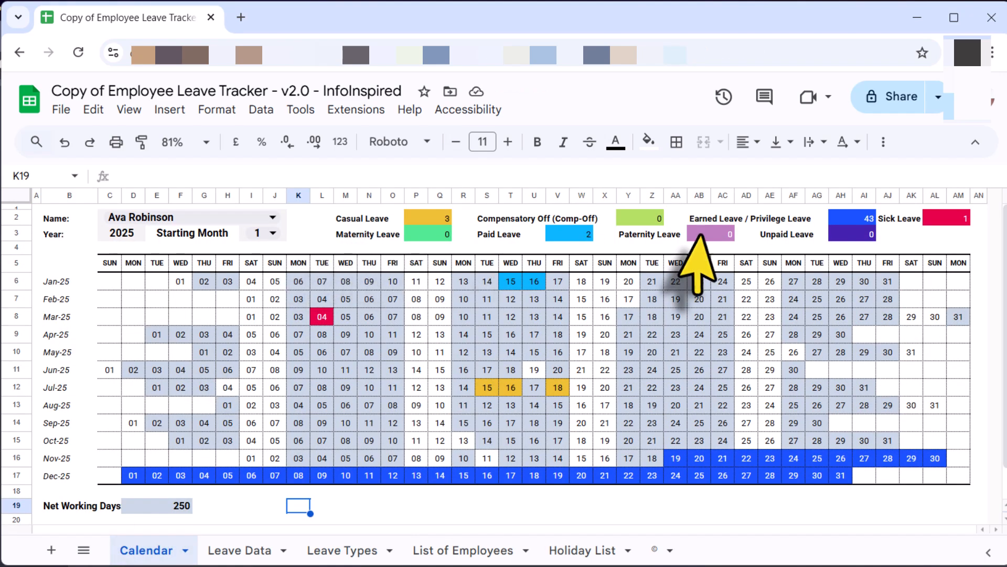
{"action": "left_click", "coordinate": [704, 221]}
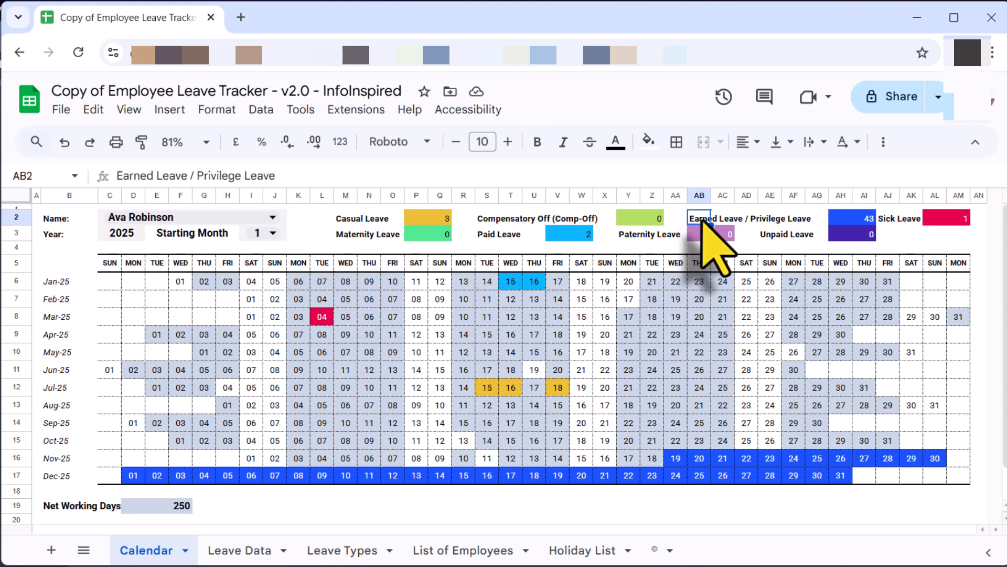
{"action": "type", "text": "EL"}
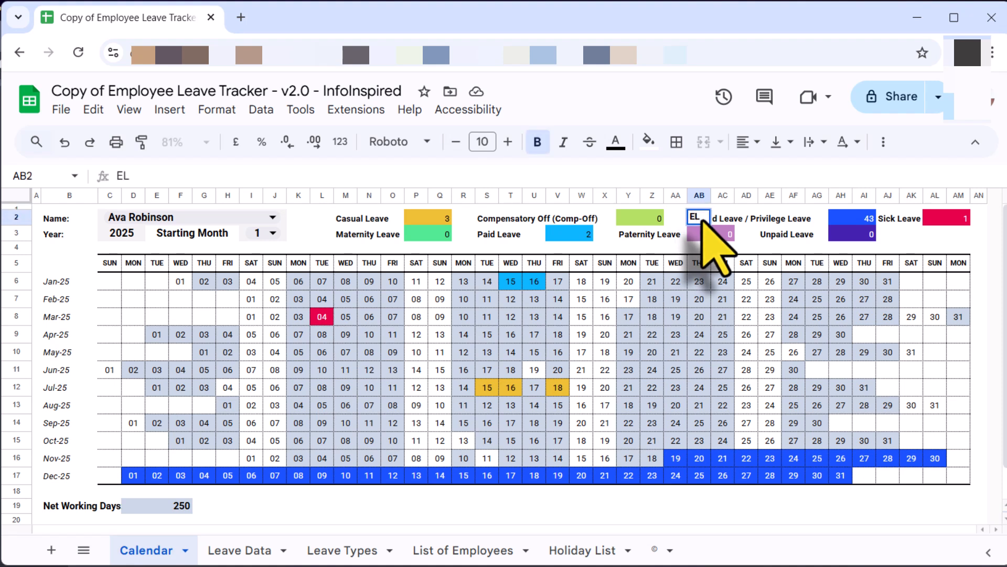
{"action": "key", "text": "Return"}
{"action": "left_click", "coordinate": [703, 220]}
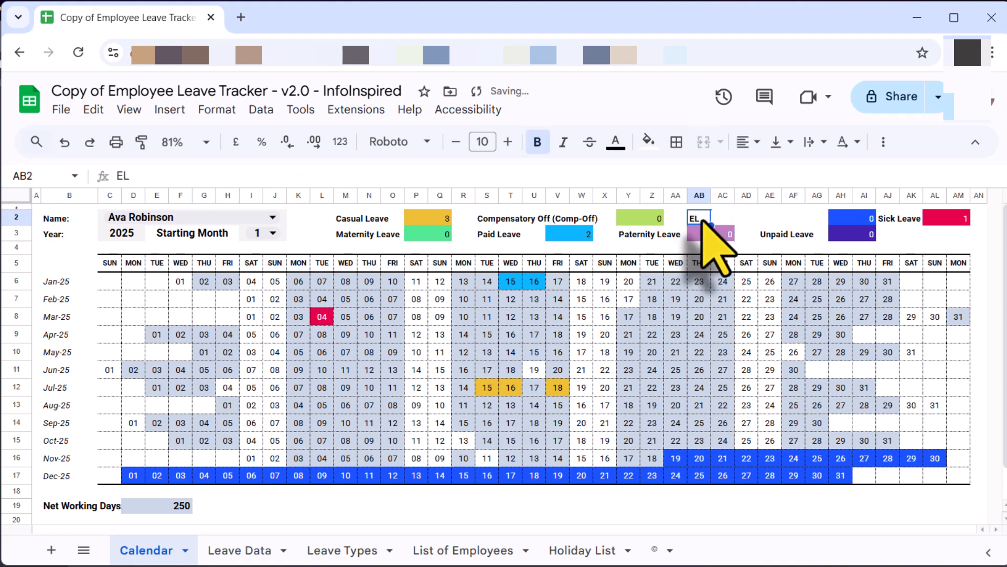
Step: Change the leave type of the record in row 10 of the Leave Data sheet to EL
{"action": "left_click", "coordinate": [239, 550]}
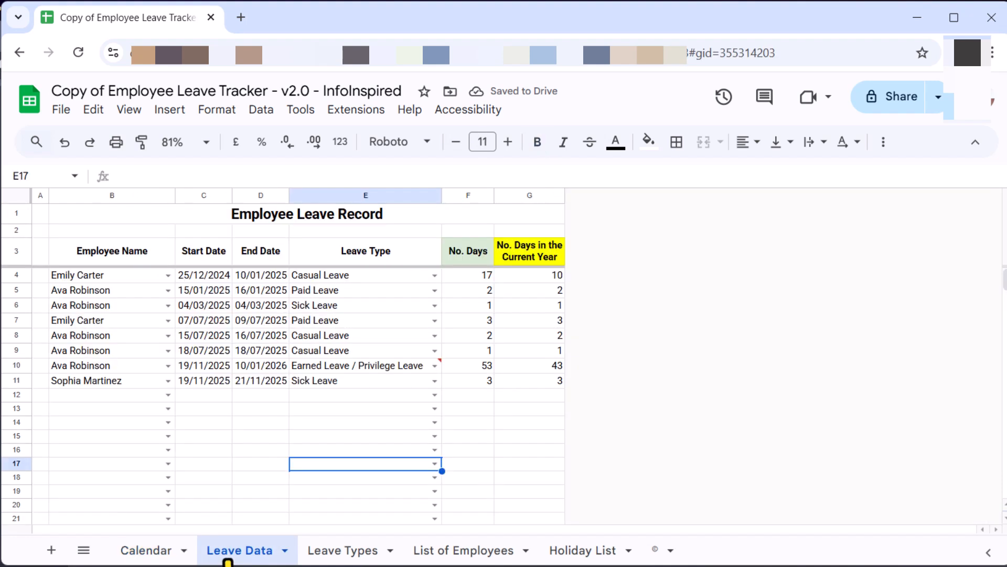
{"action": "left_click", "coordinate": [435, 366]}
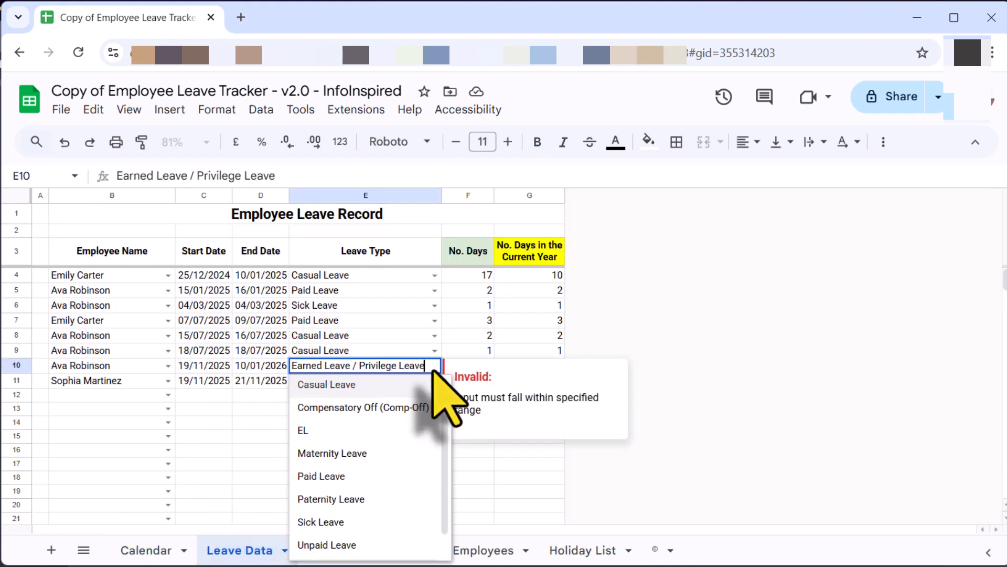
{"action": "left_click", "coordinate": [332, 431]}
{"action": "left_click", "coordinate": [333, 449]}
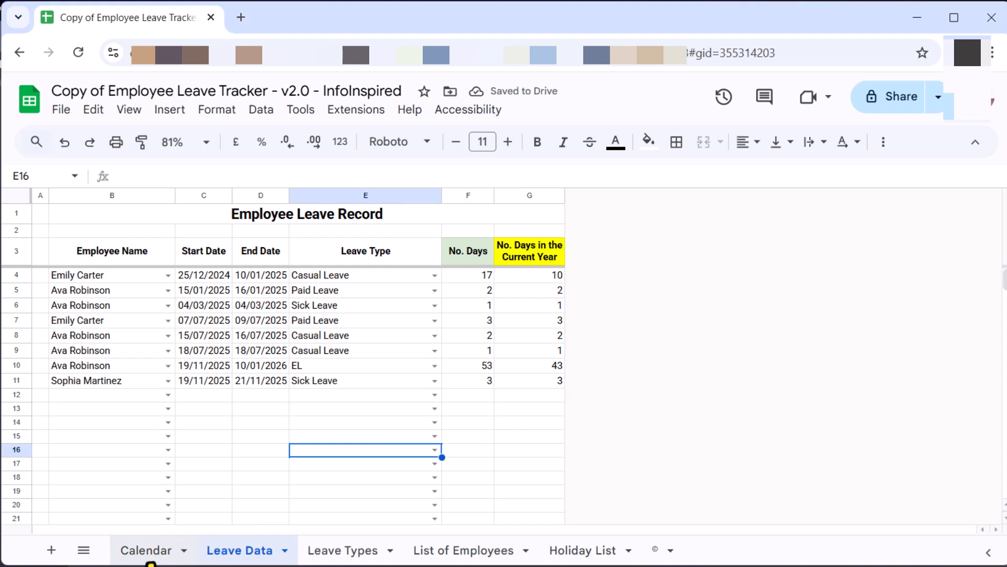
Step: Open the blue custom-formula conditional formatting rule for C6:AM17 on the Calendar sheet
{"action": "left_click", "coordinate": [152, 549]}
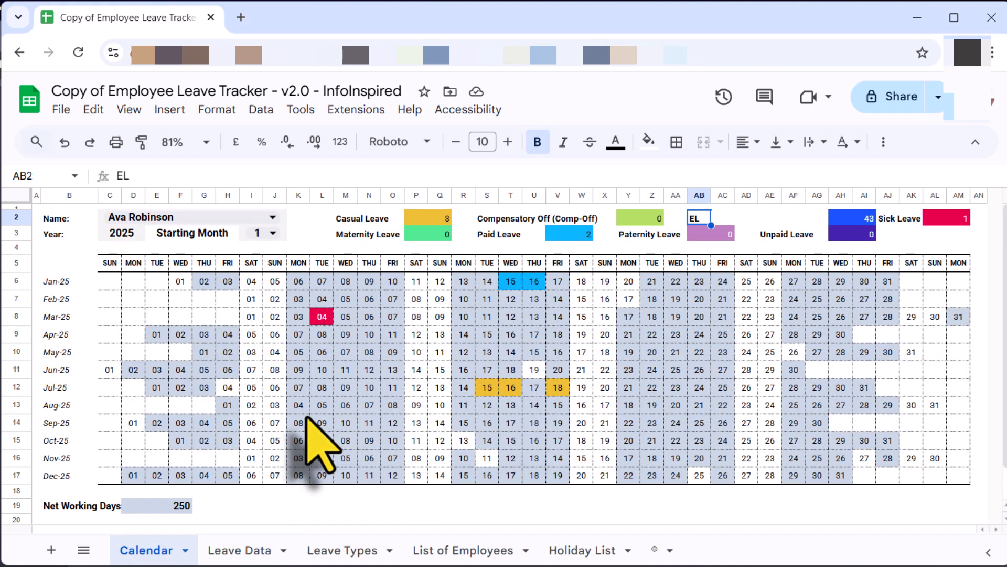
{"action": "left_click", "coordinate": [306, 412]}
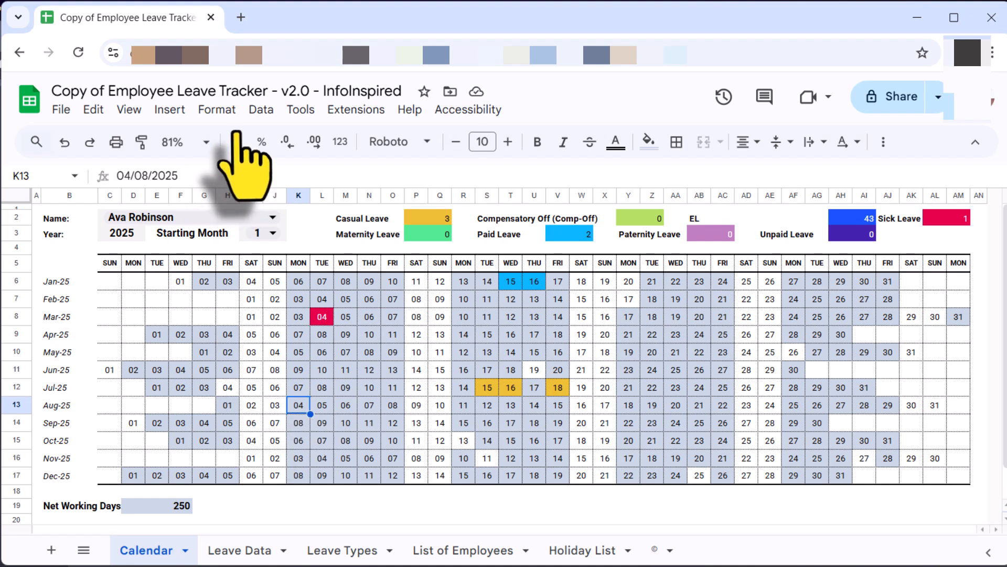
{"action": "left_click", "coordinate": [217, 110]}
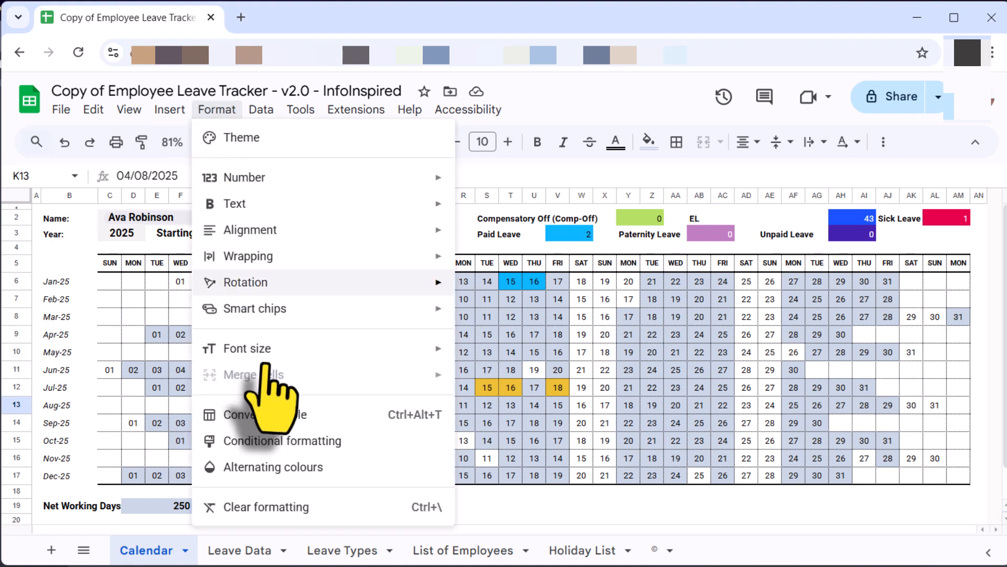
{"action": "left_click", "coordinate": [275, 441]}
{"action": "scroll", "coordinate": [832, 357], "scroll_direction": "down", "scroll_amount": 3}
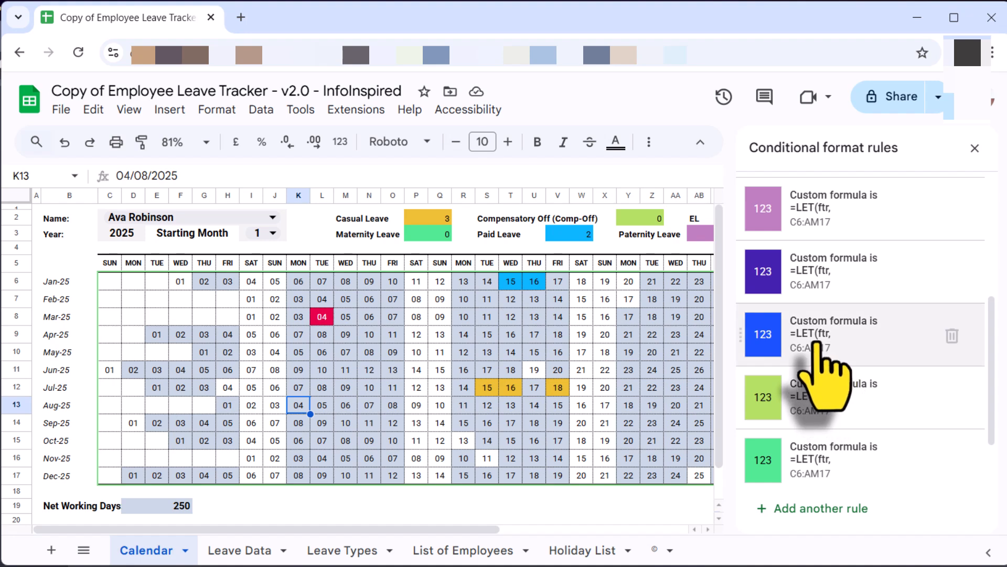
{"action": "left_click", "coordinate": [832, 367]}
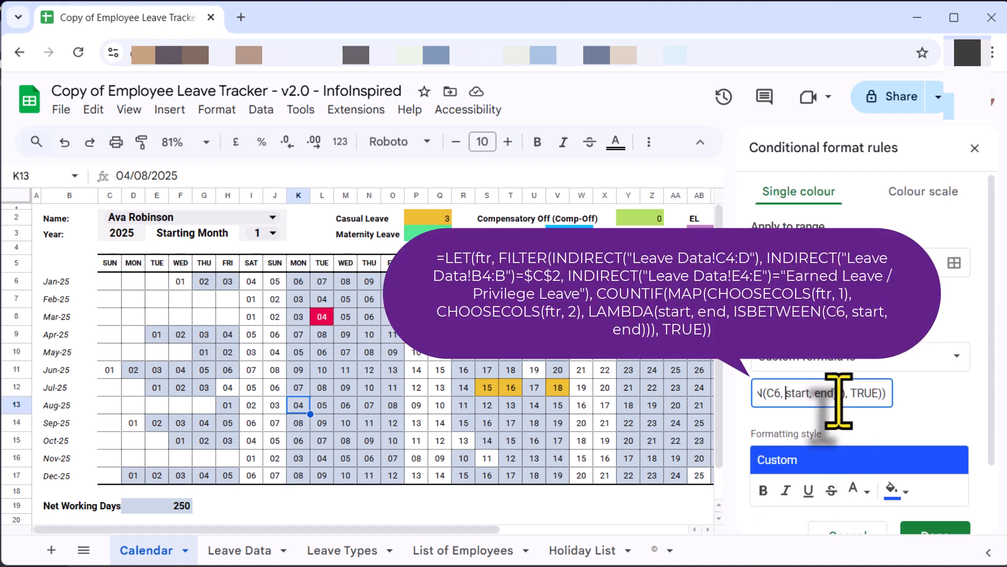
Step: Replace "Earned Leave / Privilege Leave" with "EL" in the blue rule's custom formula, save the rule and close the conditional formatting rules
{"action": "key", "text": "Left"}
{"action": "key", "text": "Left"}
{"action": "key", "text": "Left"}
{"action": "key", "text": "Left"}
{"action": "key", "text": "Left"}
{"action": "key", "text": "Left"}
{"action": "key", "text": "Left"}
{"action": "key", "text": "Left"}
{"action": "key", "text": "Left"}
{"action": "key", "text": "Left"}
{"action": "key", "text": "Left"}
{"action": "key", "text": "Left"}
{"action": "key", "text": "Left"}
{"action": "key", "text": "Left"}
{"action": "key", "text": "Left"}
{"action": "key", "text": "Left"}
{"action": "key", "text": "Left"}
{"action": "key", "text": "Left"}
{"action": "key", "text": "Left"}
{"action": "key", "text": "Left"}
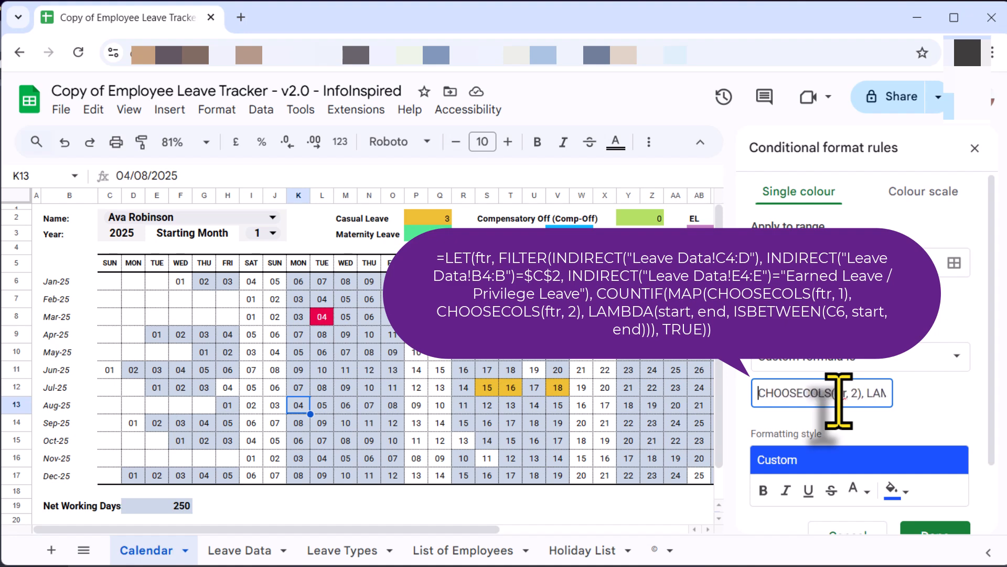
{"action": "key", "text": "Left"}
{"action": "key", "text": "Left"}
{"action": "key", "text": "Left"}
{"action": "key", "text": "Left"}
{"action": "key", "text": "Left"}
{"action": "key", "text": "Left"}
{"action": "key", "text": "Left"}
{"action": "key", "text": "Left"}
{"action": "key", "text": "Left"}
{"action": "key", "text": "Left"}
{"action": "key", "text": "Left"}
{"action": "key", "text": "Left"}
{"action": "key", "text": "Left"}
{"action": "key", "text": "Left"}
{"action": "key", "text": "Left"}
{"action": "key", "text": "Left"}
{"action": "key", "text": "Left"}
{"action": "key", "text": "Left"}
{"action": "key", "text": "Left"}
{"action": "key", "text": "Left"}
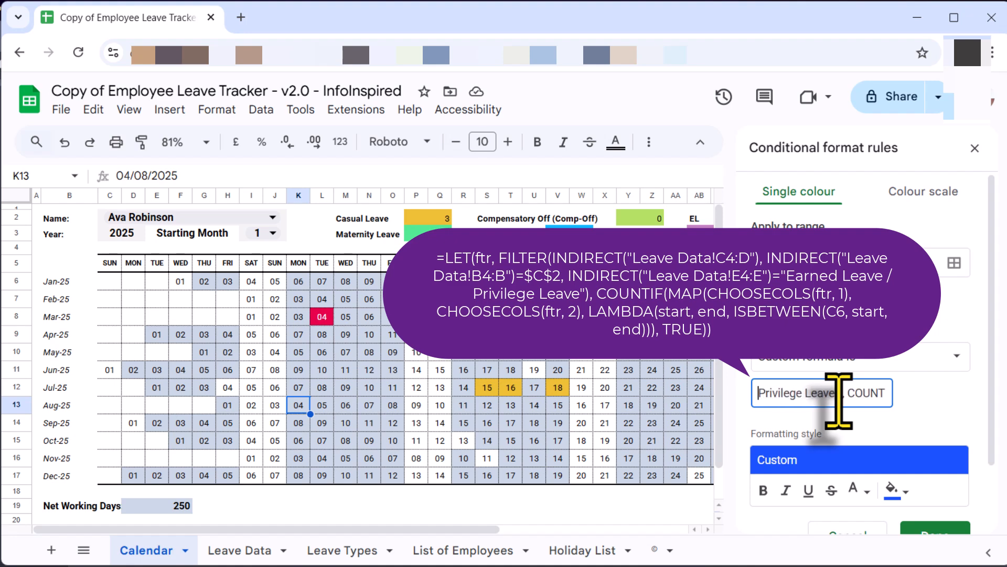
{"action": "key", "text": "Left"}
{"action": "key", "text": "Left"}
{"action": "key", "text": "Left"}
{"action": "key", "text": "Left"}
{"action": "key", "text": "Left"}
{"action": "key", "text": "Left"}
{"action": "key", "text": "Left"}
{"action": "key", "text": "Left"}
{"action": "key", "text": "Left"}
{"action": "key", "text": "Left"}
{"action": "key", "text": "Left"}
{"action": "key", "text": "Left"}
{"action": "key", "text": "Left"}
{"action": "key", "text": "Left"}
{"action": "key", "text": "Left"}
{"action": "key", "text": "Left"}
{"action": "key", "text": "Left"}
{"action": "key", "text": "Left"}
{"action": "key", "text": "Left"}
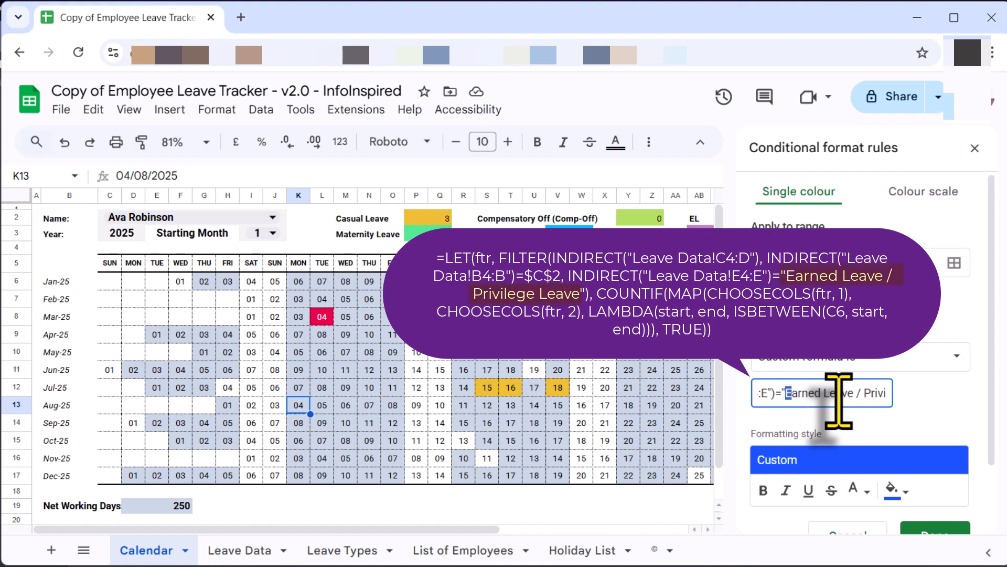
{"action": "key", "text": "shift+Right"}
{"action": "key", "text": "shift+Right"}
{"action": "key", "text": "shift+Right"}
{"action": "key", "text": "shift+Right"}
{"action": "key", "text": "shift+Right"}
{"action": "key", "text": "shift+Right"}
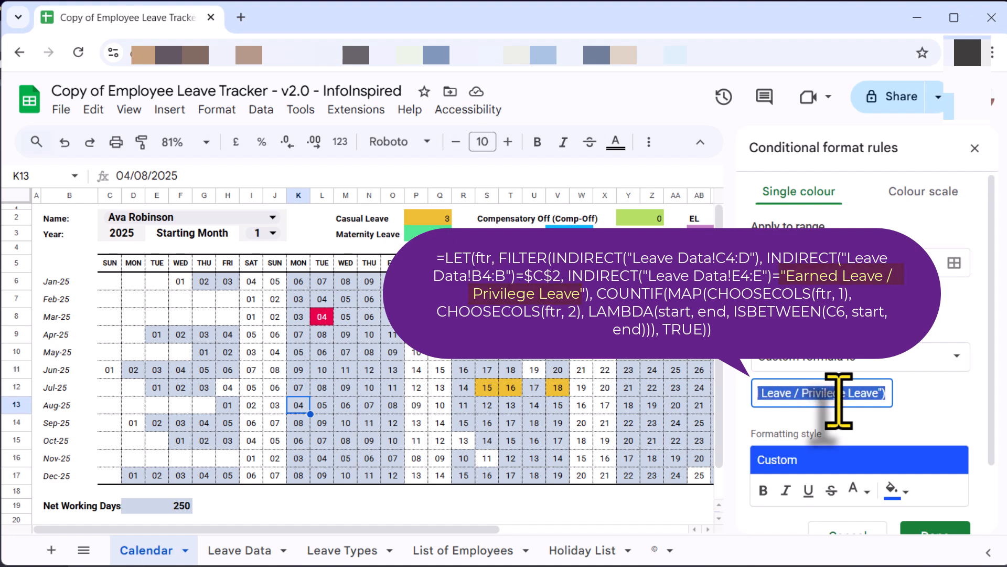
{"action": "type", "text": "EL"}
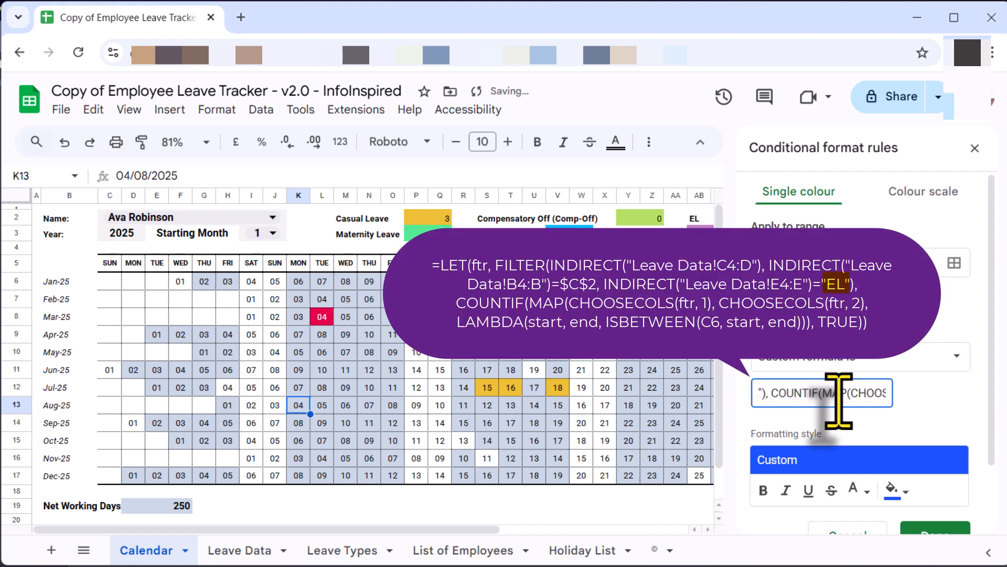
{"action": "left_click", "coordinate": [911, 462]}
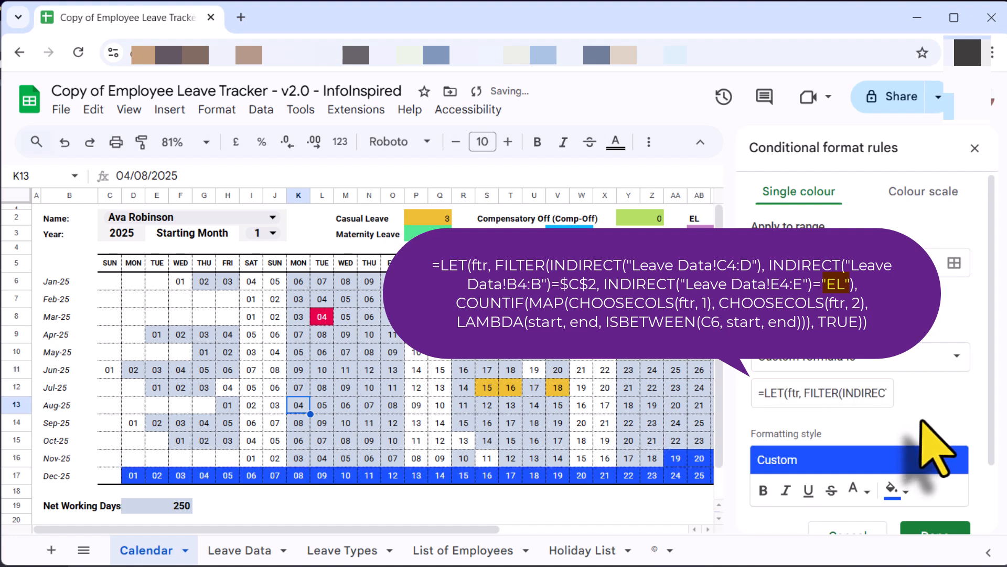
{"action": "scroll", "coordinate": [913, 465], "scroll_direction": "down", "scroll_amount": 2}
{"action": "left_click", "coordinate": [925, 458]}
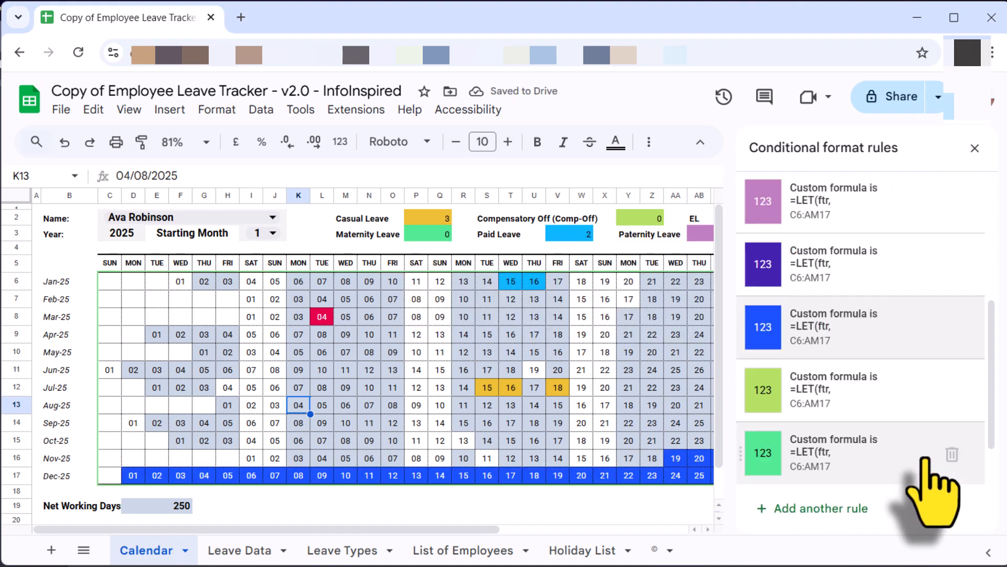
{"action": "left_click", "coordinate": [974, 148]}
{"action": "left_click", "coordinate": [486, 318]}
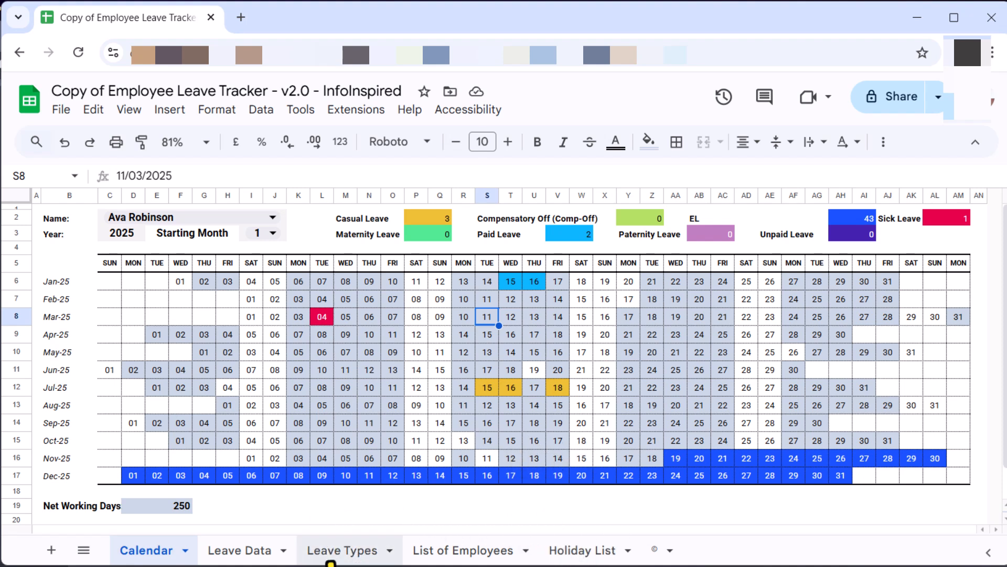
Step: Add a new leave type RD in A10 of the Leave Types sheet
{"action": "left_click", "coordinate": [331, 559]}
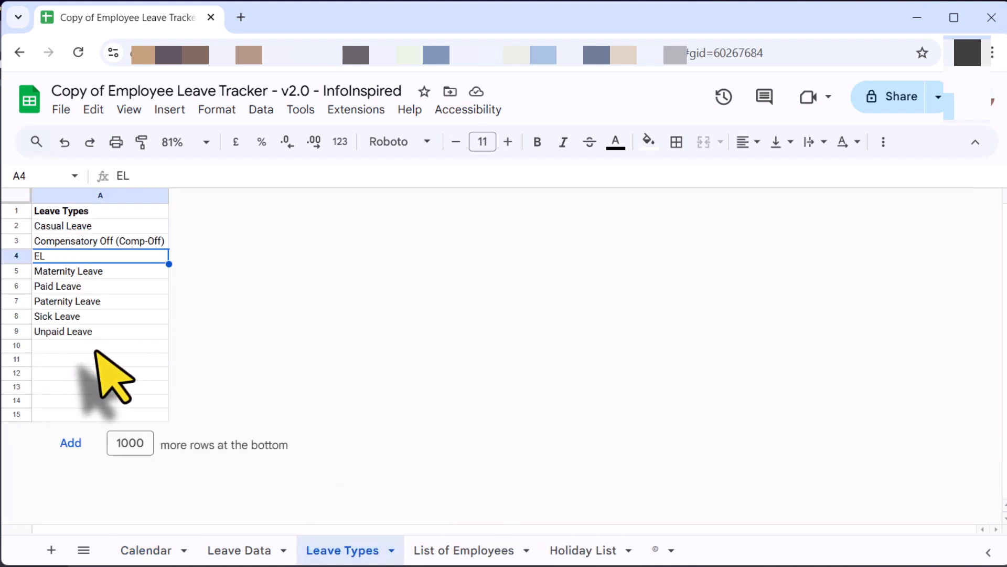
{"action": "left_click", "coordinate": [81, 349]}
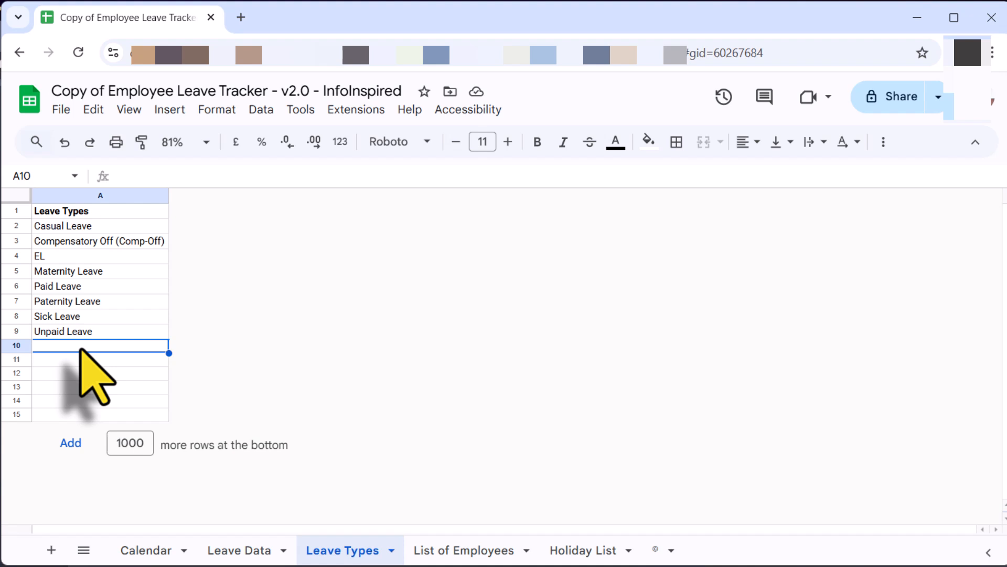
{"action": "type", "text": "RD"}
{"action": "key", "text": "Return"}
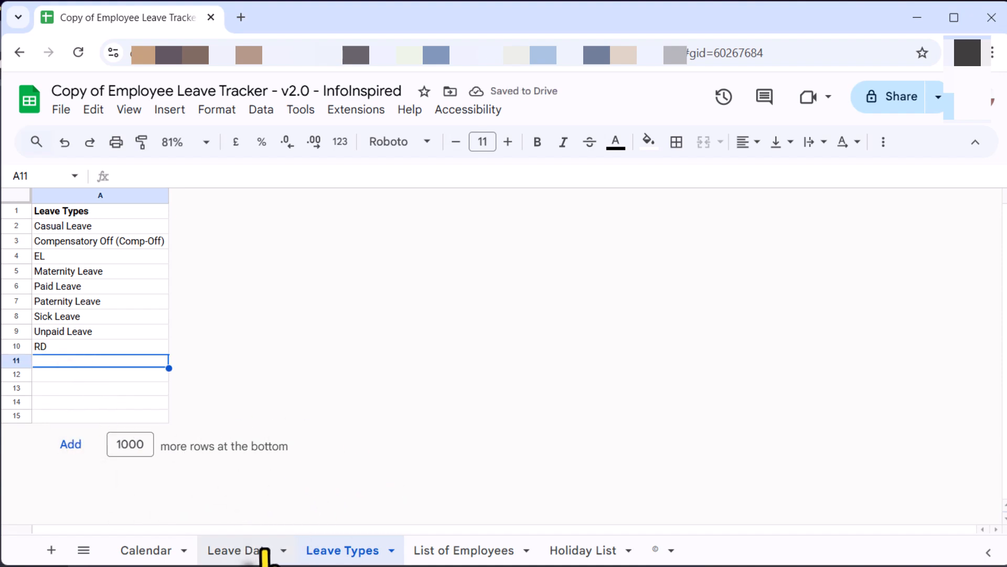
Step: On the Calendar sheet, add another conditional formatting rule for C6:AM17 based on the purple Paternity Leave rule
{"action": "left_click", "coordinate": [148, 551]}
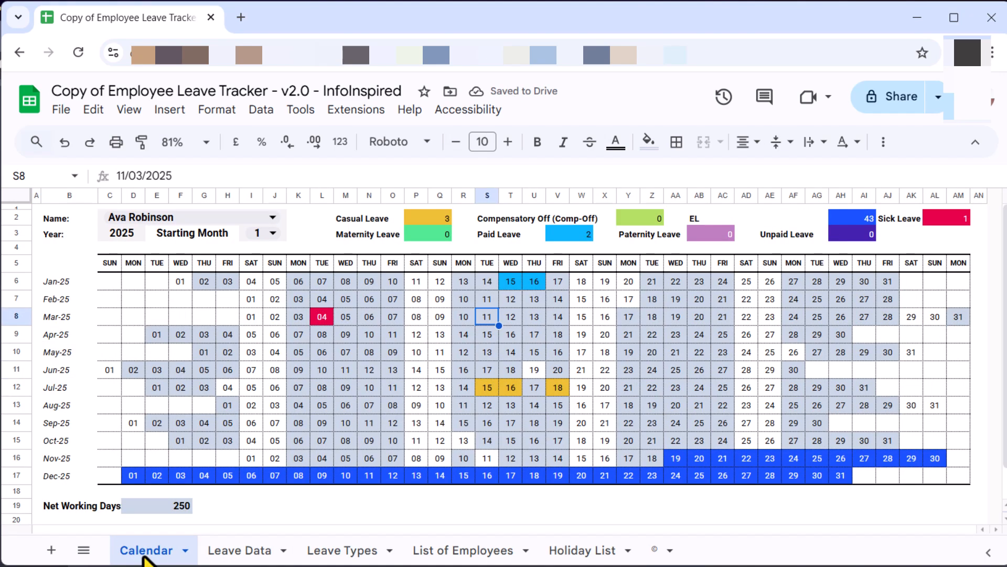
{"action": "left_click", "coordinate": [370, 334]}
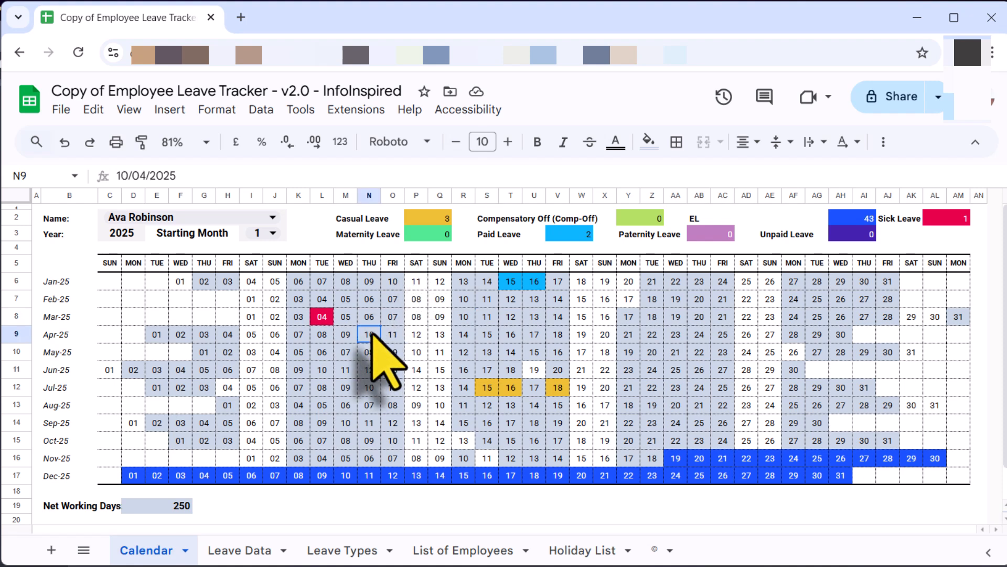
{"action": "left_click", "coordinate": [224, 116]}
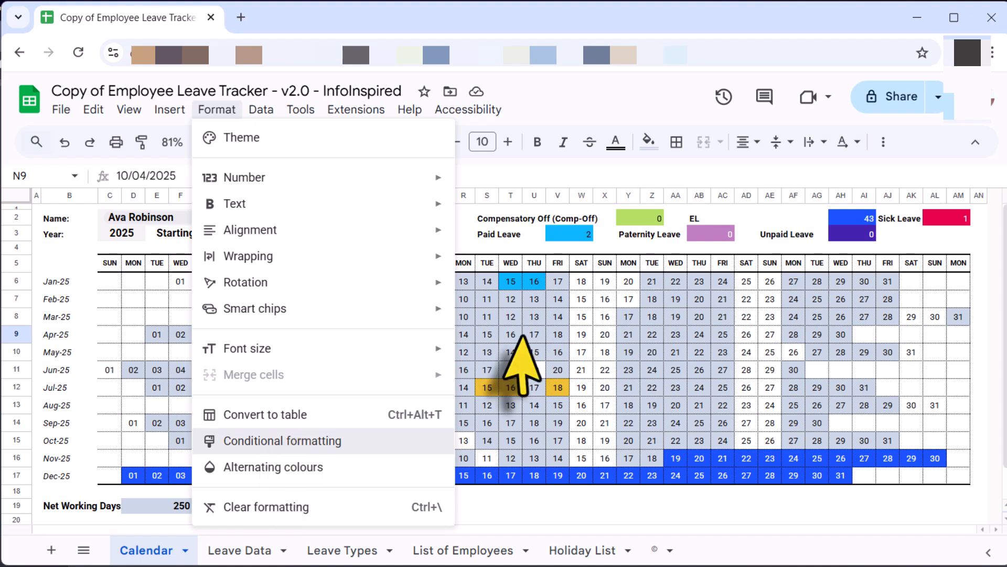
{"action": "left_click", "coordinate": [283, 441]}
{"action": "left_click", "coordinate": [774, 226]}
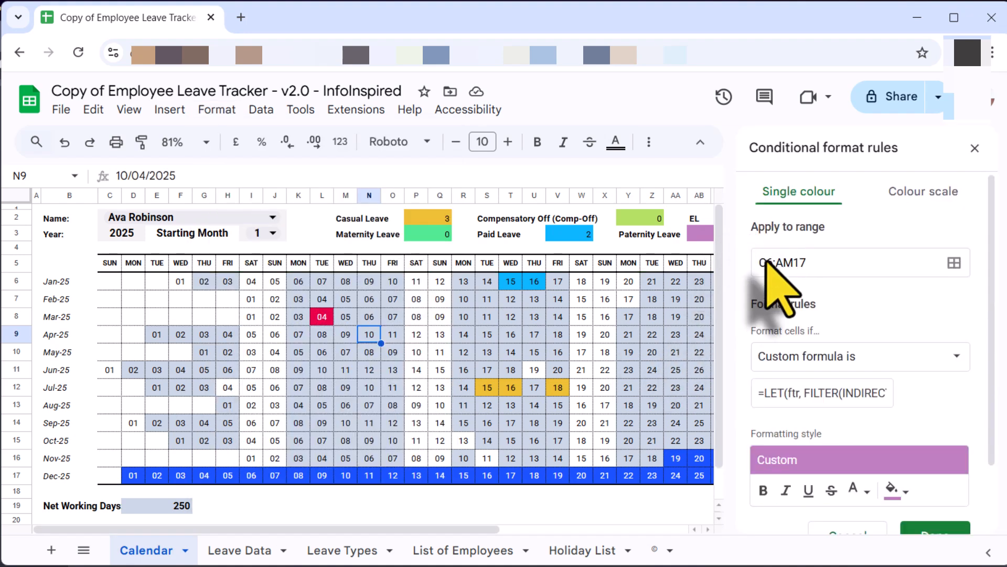
{"action": "scroll", "coordinate": [798, 524], "scroll_direction": "down", "scroll_amount": 3}
{"action": "left_click", "coordinate": [785, 508]}
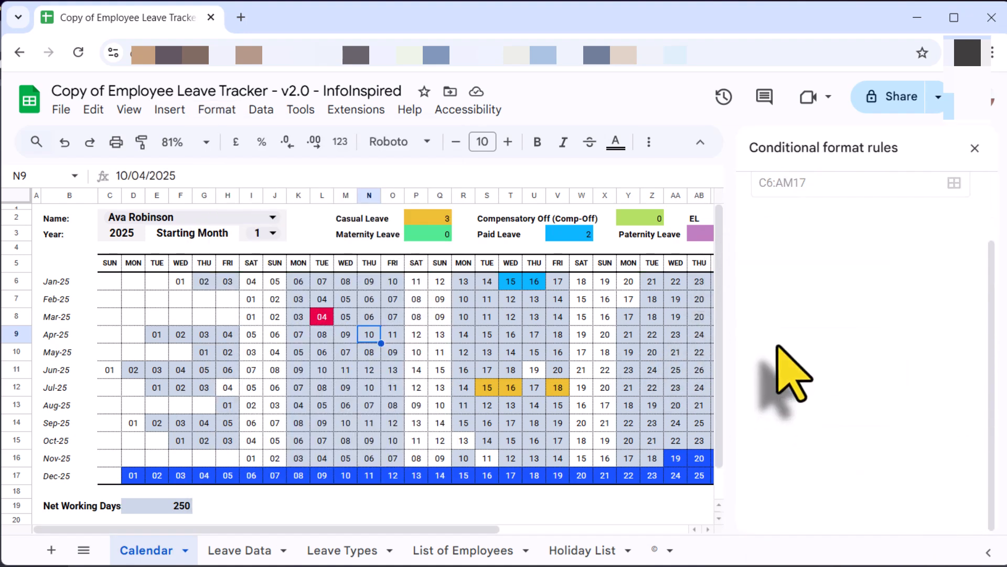
Step: Replace "Paternity Leave" with "RD" in the new rule's custom formula
{"action": "left_click", "coordinate": [821, 394]}
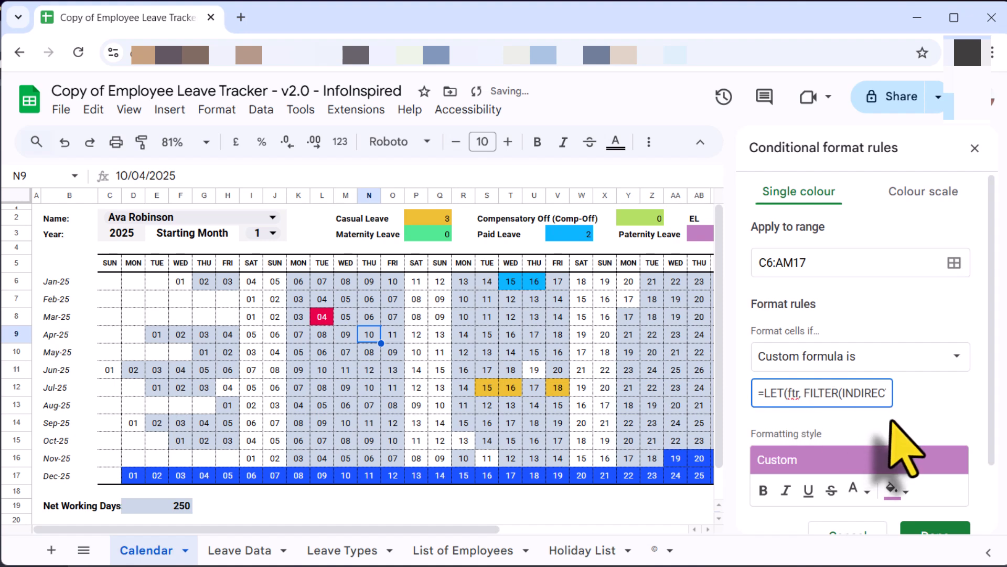
{"action": "key", "text": "End"}
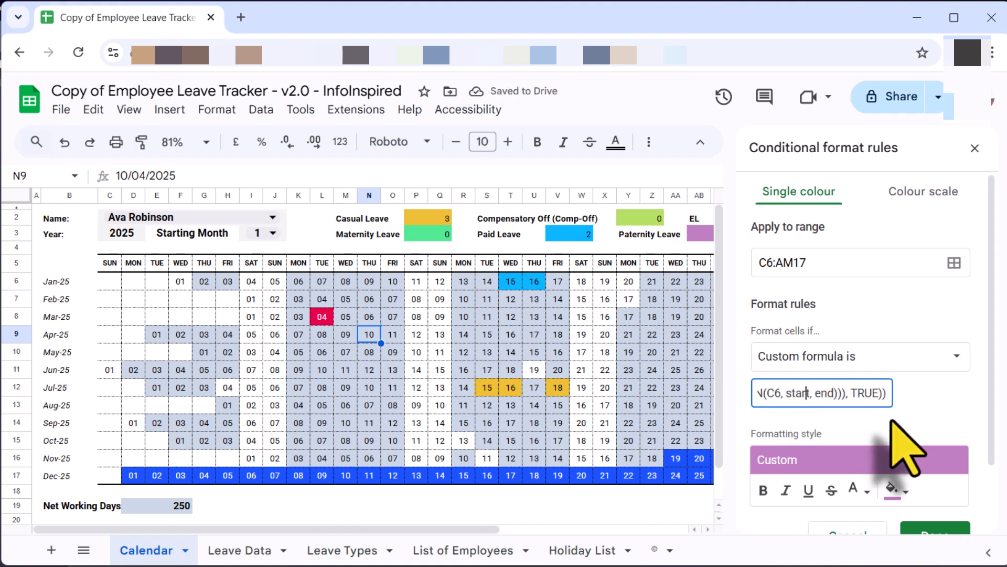
{"action": "key", "text": "Left"}
{"action": "key", "text": "Left"}
{"action": "key", "text": "Left"}
{"action": "key", "text": "Left"}
{"action": "key", "text": "Left"}
{"action": "key", "text": "Left"}
{"action": "key", "text": "Left"}
{"action": "key", "text": "Left"}
{"action": "key", "text": "Left"}
{"action": "key", "text": "Left"}
{"action": "key", "text": "Left"}
{"action": "key", "text": "Left"}
{"action": "key", "text": "Left"}
{"action": "key", "text": "Left"}
{"action": "key", "text": "Left"}
{"action": "key", "text": "Left"}
{"action": "key", "text": "Left"}
{"action": "key", "text": "Left"}
{"action": "key", "text": "Left"}
{"action": "key", "text": "Left"}
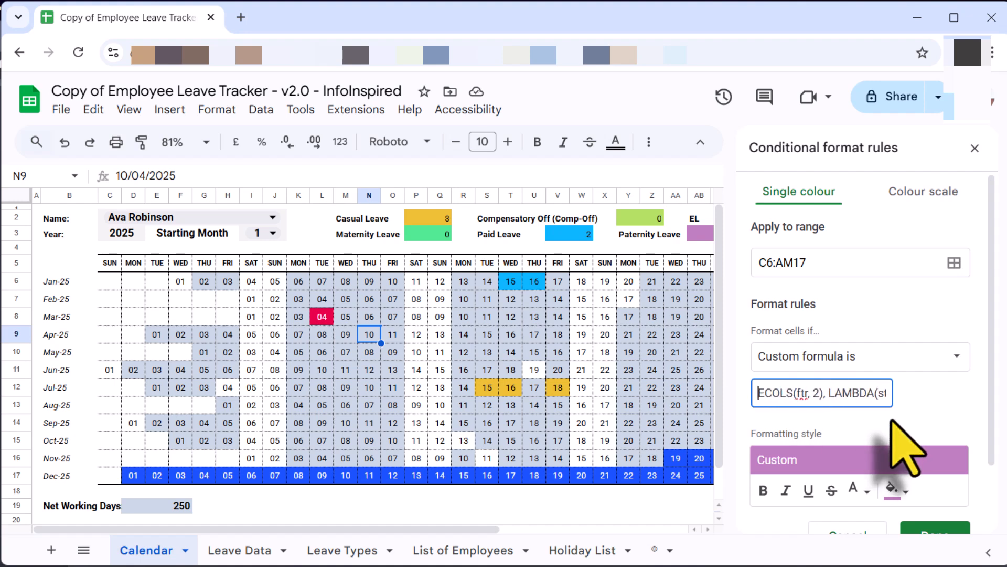
{"action": "key", "text": "Left"}
{"action": "key", "text": "Left"}
{"action": "key", "text": "Left"}
{"action": "key", "text": "Left"}
{"action": "key", "text": "Left"}
{"action": "key", "text": "Left"}
{"action": "key", "text": "Left"}
{"action": "key", "text": "Left"}
{"action": "key", "text": "Left"}
{"action": "key", "text": "Left"}
{"action": "key", "text": "Left"}
{"action": "key", "text": "Left"}
{"action": "key", "text": "Left"}
{"action": "key", "text": "Left"}
{"action": "key", "text": "Left"}
{"action": "key", "text": "Left"}
{"action": "key", "text": "Left"}
{"action": "key", "text": "Left"}
{"action": "key", "text": "Left"}
{"action": "key", "text": "Left"}
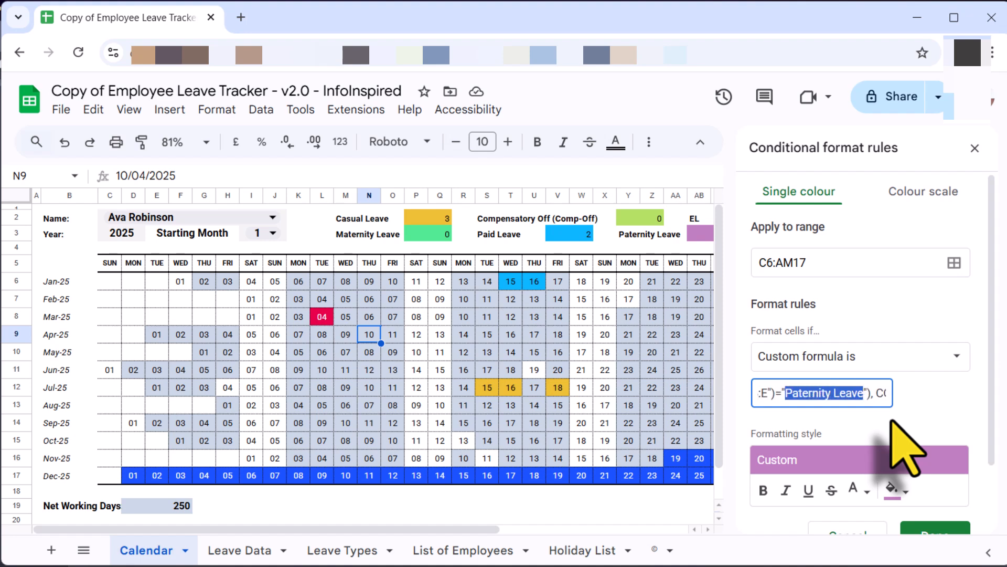
{"action": "type", "text": "RD\"), COUNTIF(MA"}
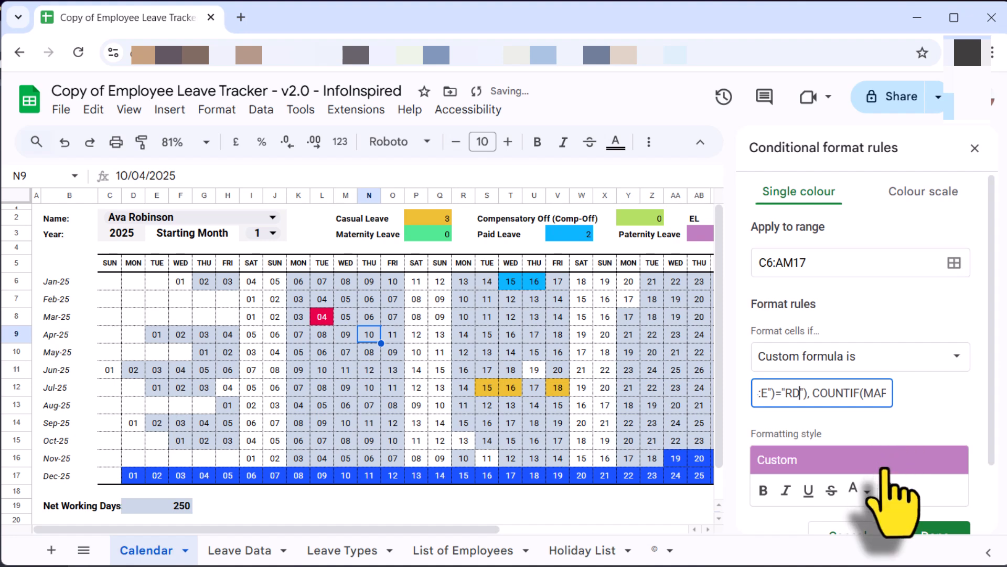
Step: Give the RD rule a bright green fill and move it above the mint green rule in the rule order
{"action": "left_click", "coordinate": [902, 493]}
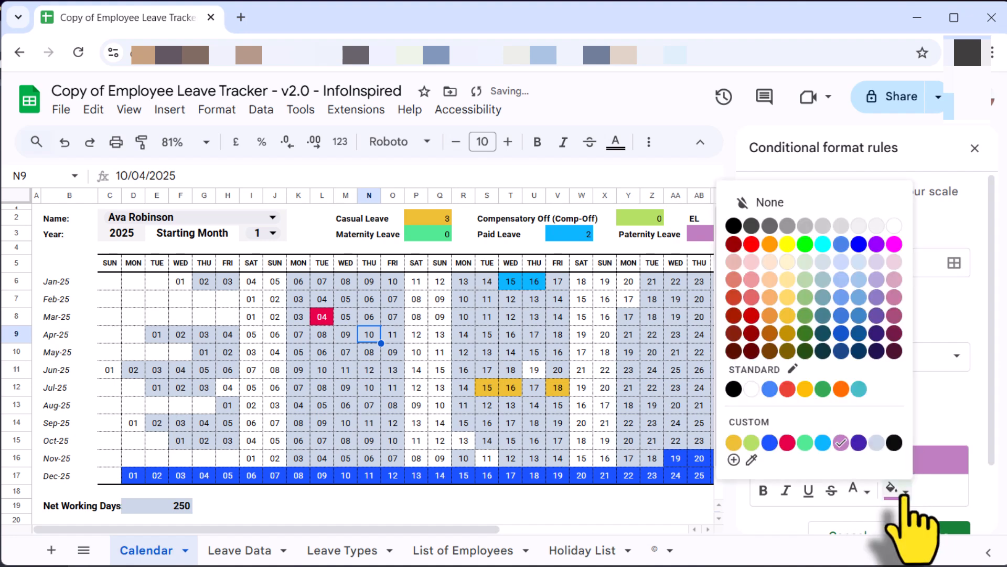
{"action": "left_click", "coordinate": [806, 244]}
{"action": "scroll", "coordinate": [923, 514], "scroll_direction": "down", "scroll_amount": 1}
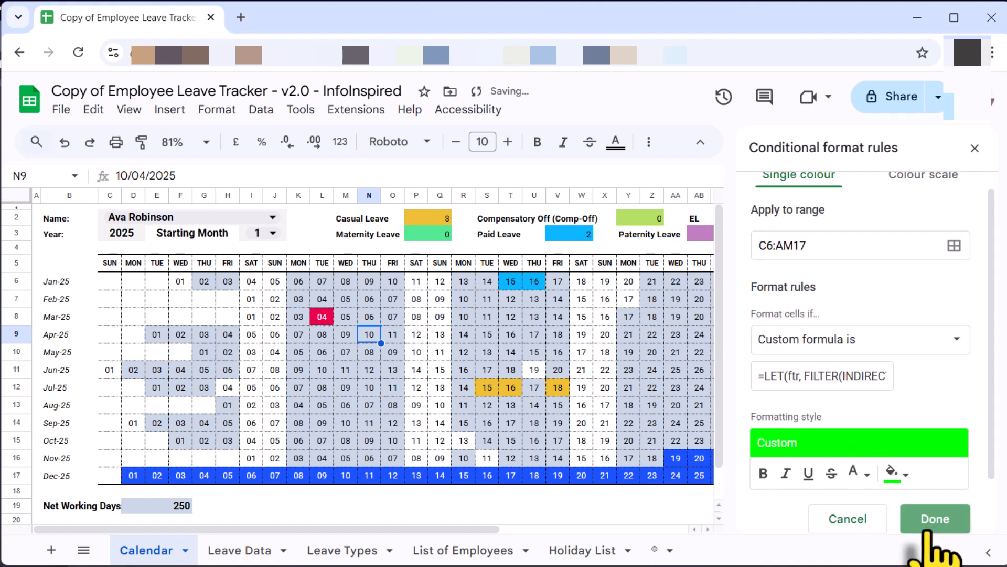
{"action": "left_click", "coordinate": [933, 517]}
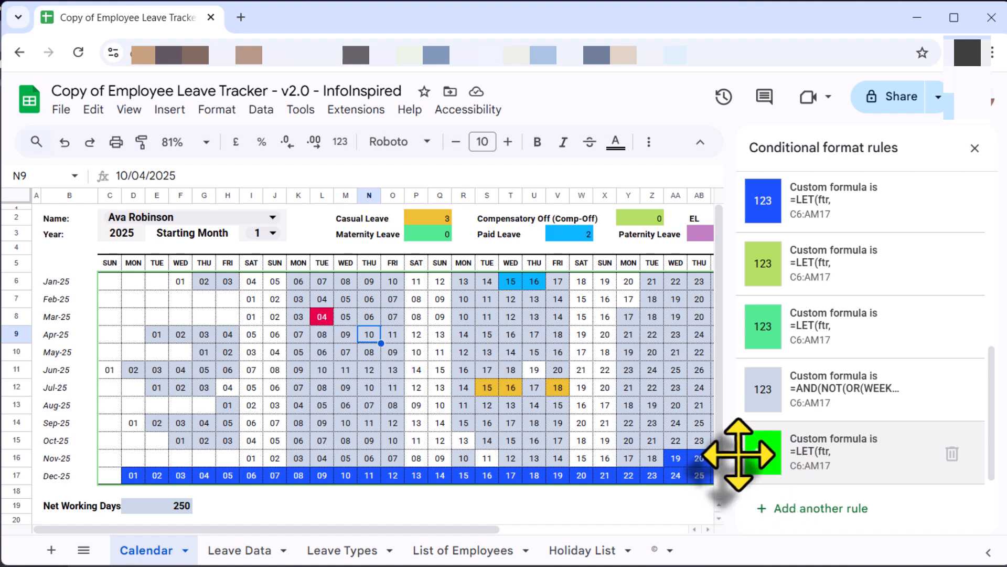
{"action": "left_click_drag", "start_coordinate": [739, 454], "coordinate": [740, 379]}
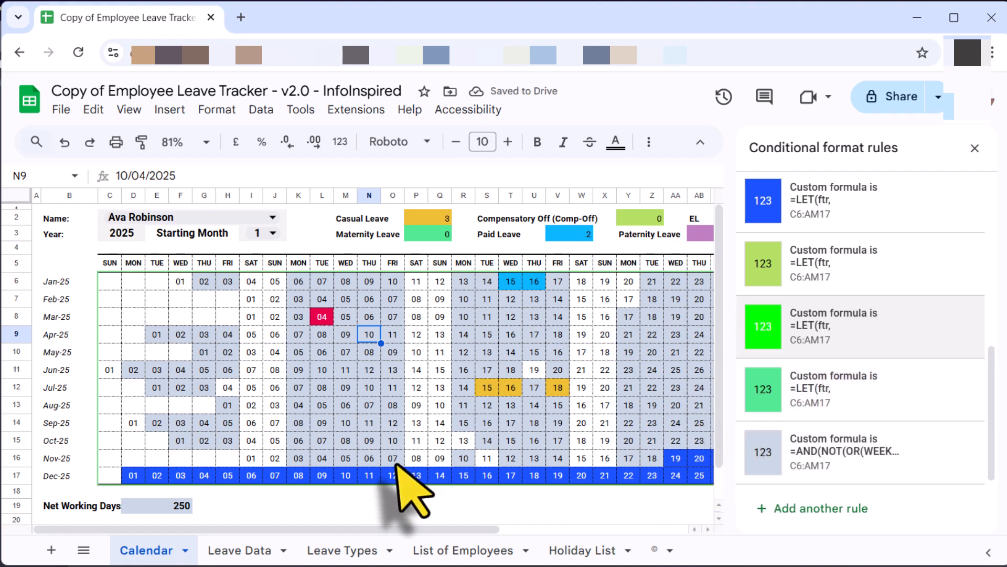
{"action": "left_click", "coordinate": [975, 148]}
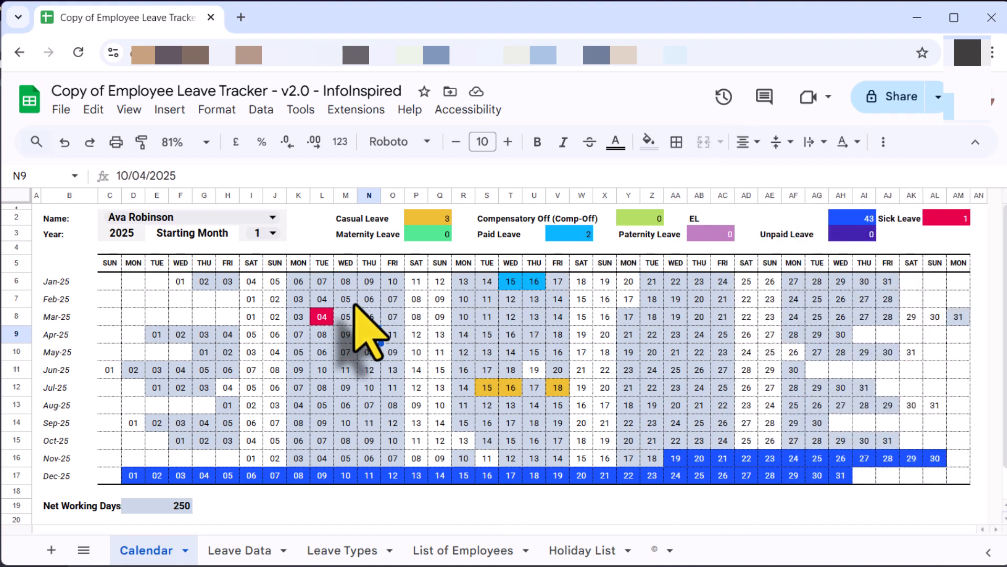
Step: Enter the label RD in M4 of the Calendar sheet, below Maternity Leave
{"action": "left_click", "coordinate": [369, 299]}
{"action": "left_click", "coordinate": [340, 247]}
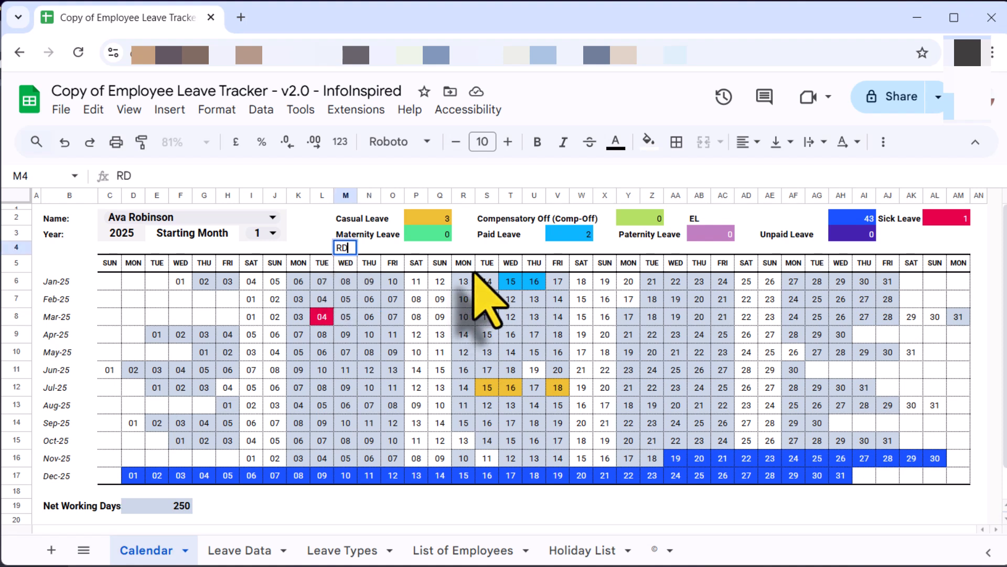
{"action": "type", "text": "RD"}
{"action": "key", "text": "Right"}
Step: Copy the Maternity Leave SUMIFS count from P3:Q3 into P4 beside the RD label
{"action": "key", "text": "Right"}
{"action": "key", "text": "Up"}
{"action": "key", "text": "Right"}
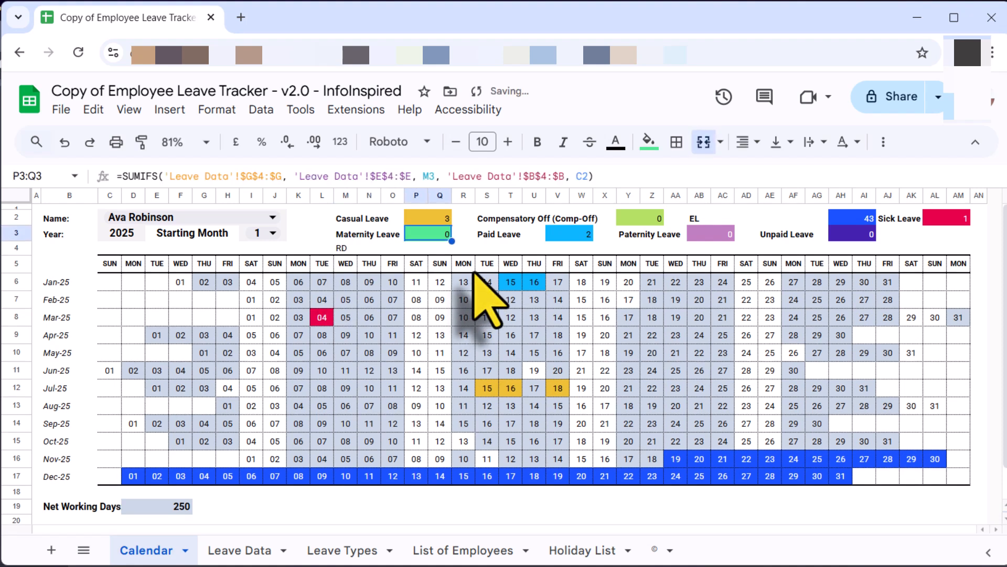
{"action": "key", "text": "Down"}
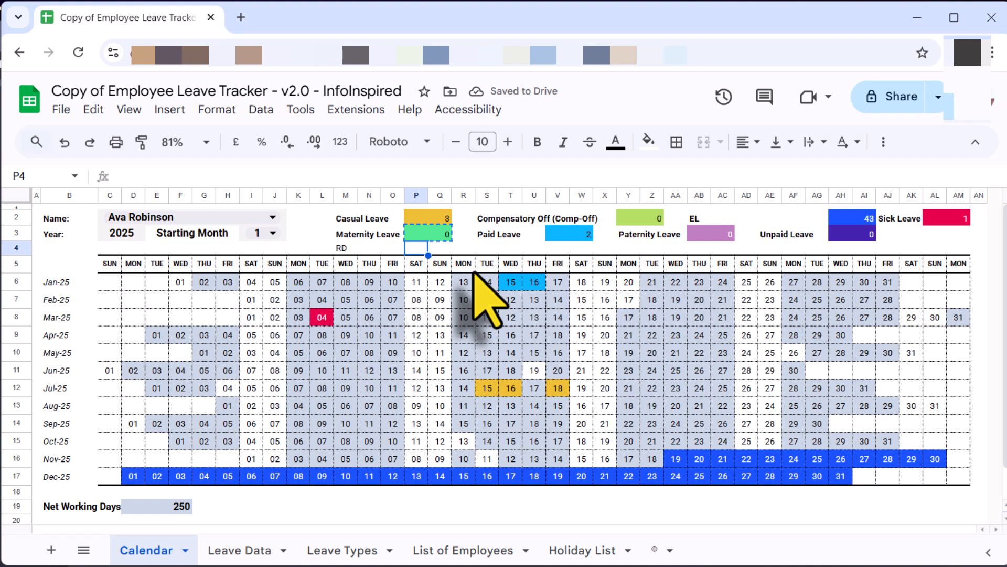
{"action": "key", "text": "ctrl+v"}
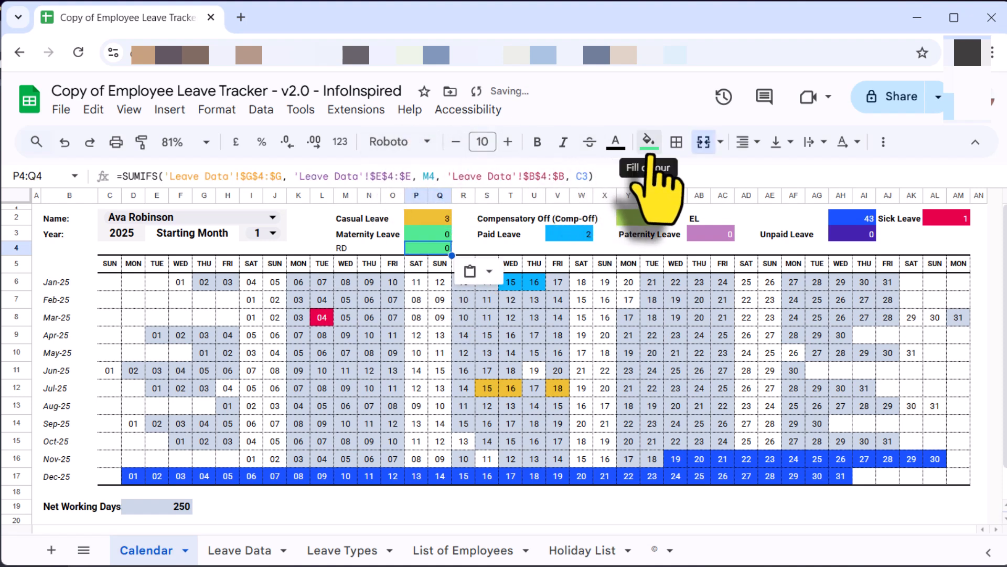
Step: Fill the RD count cell P4:Q4 with bright green
{"action": "left_click", "coordinate": [650, 147]}
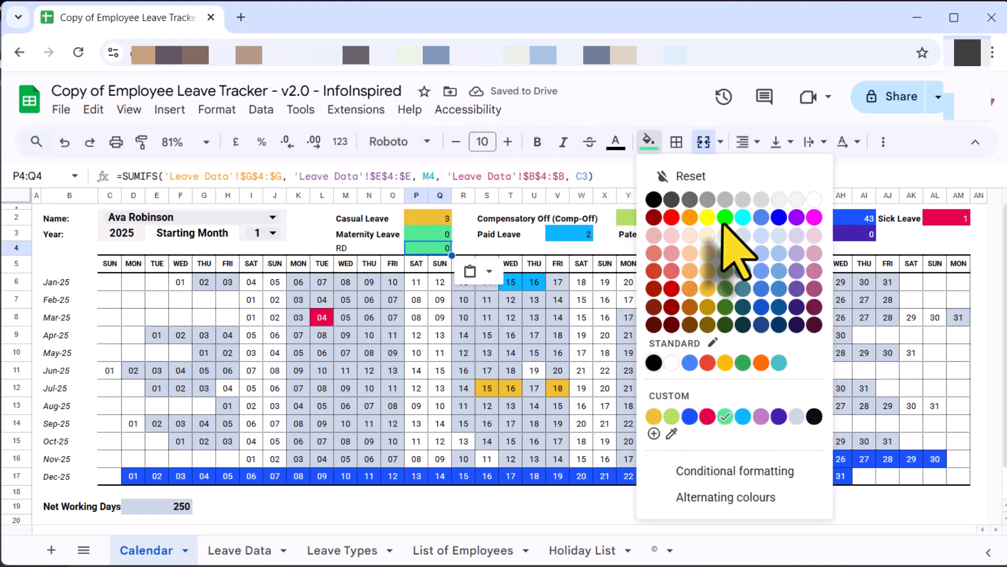
{"action": "left_click", "coordinate": [725, 216]}
{"action": "left_click", "coordinate": [510, 246]}
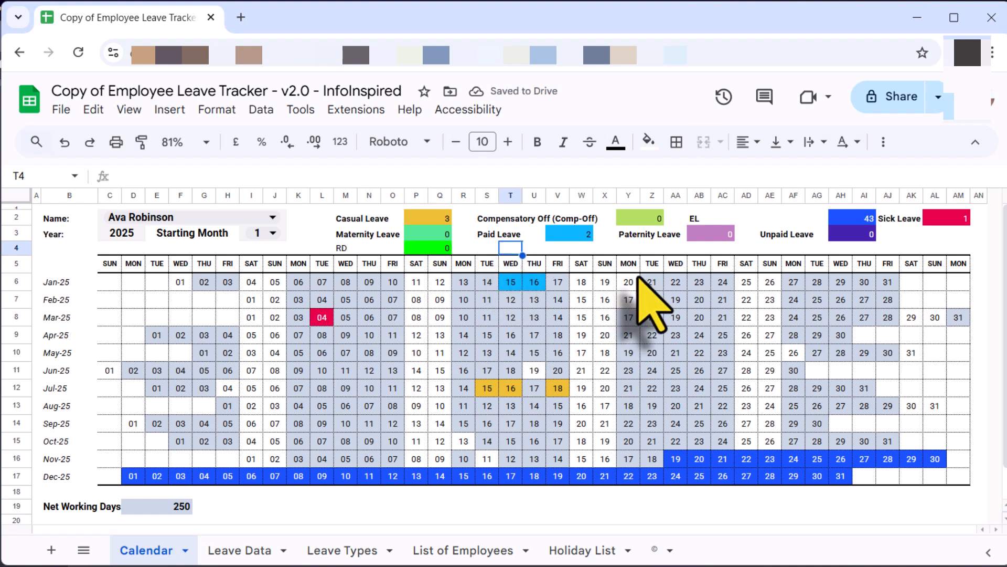
{"action": "left_click", "coordinate": [418, 358]}
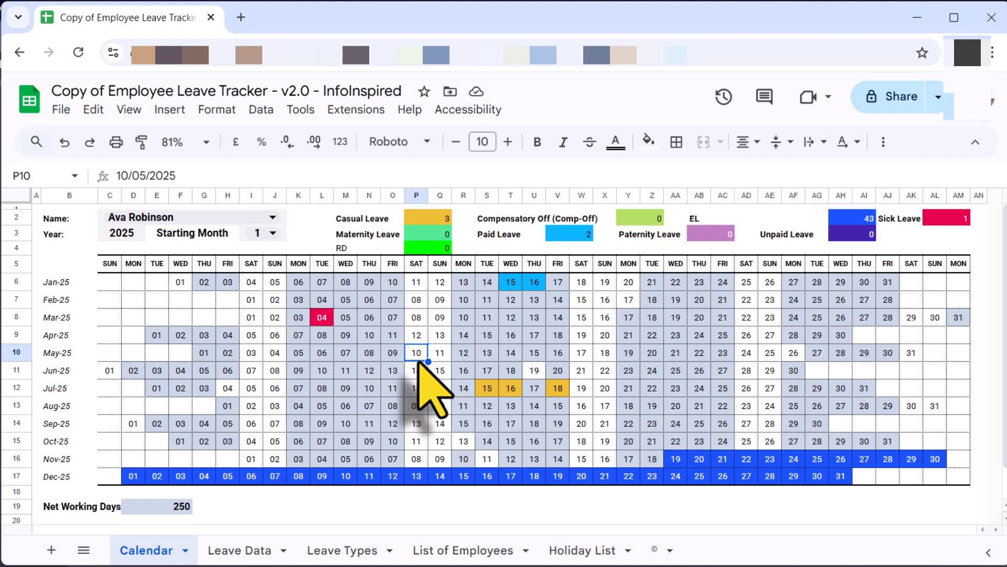
{"action": "left_click", "coordinate": [557, 247]}
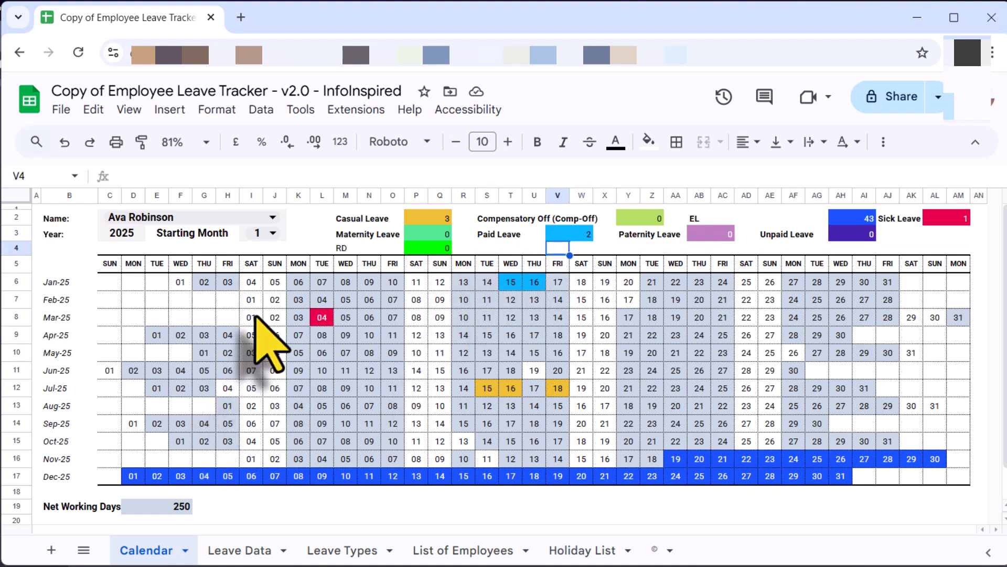
{"action": "left_click", "coordinate": [270, 315]}
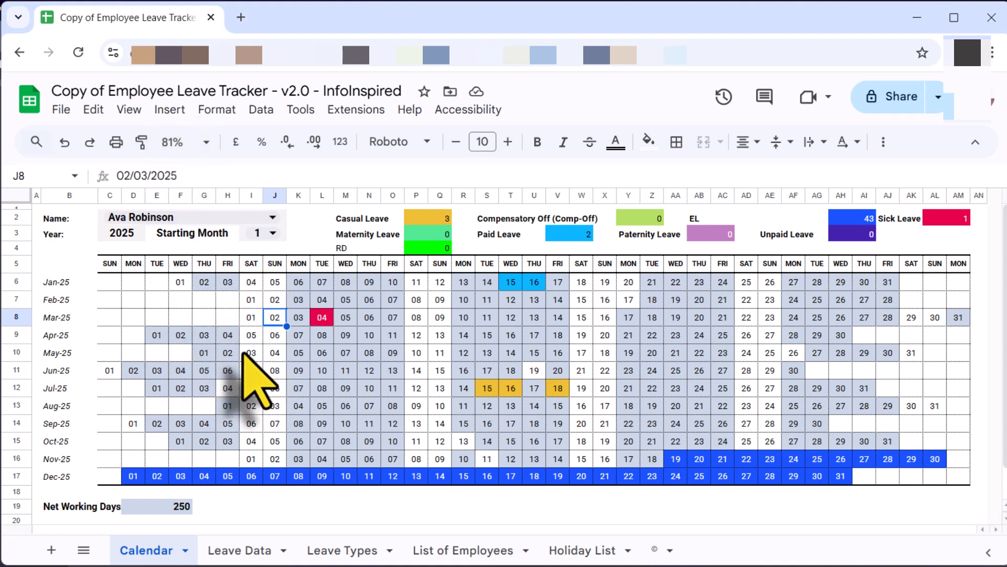
Step: Examine the WEEKDAY weekend conditions in the working-day conditional format rule for C6:AM17, and close the rules without saving changes
{"action": "left_click", "coordinate": [217, 110]}
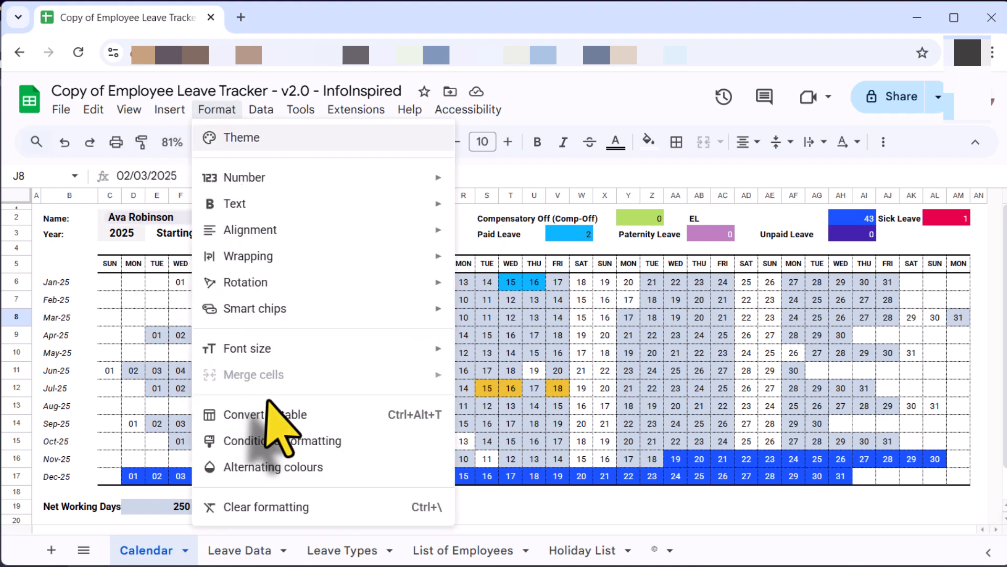
{"action": "left_click", "coordinate": [279, 441]}
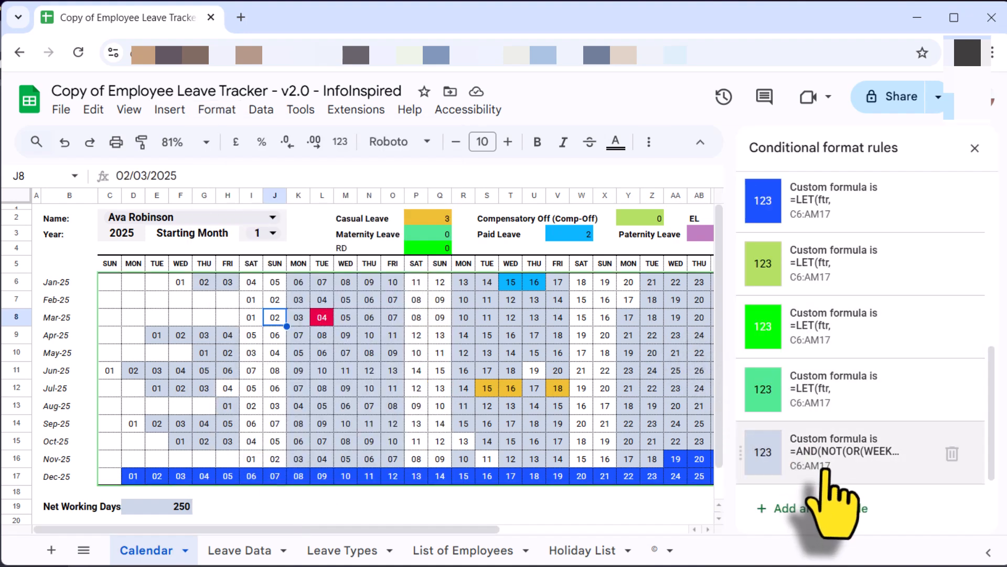
{"action": "left_click", "coordinate": [825, 469]}
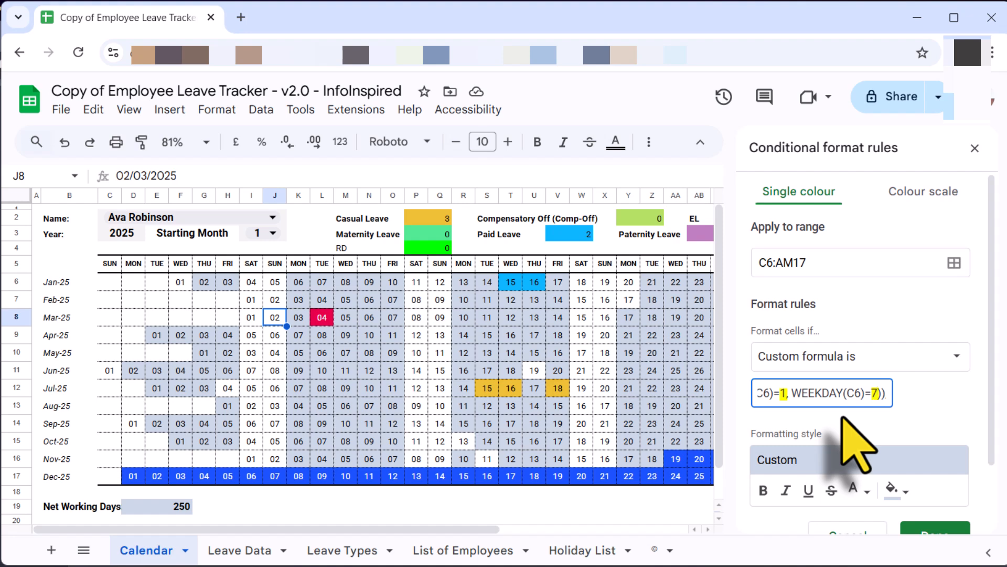
{"action": "left_click", "coordinate": [787, 393]}
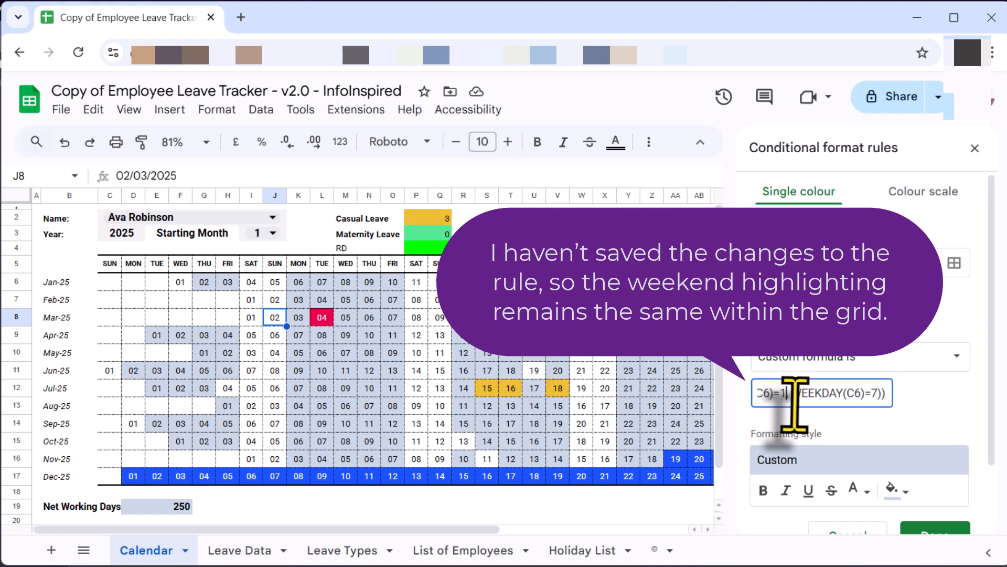
{"action": "left_click", "coordinate": [882, 393], "text": "shift"}
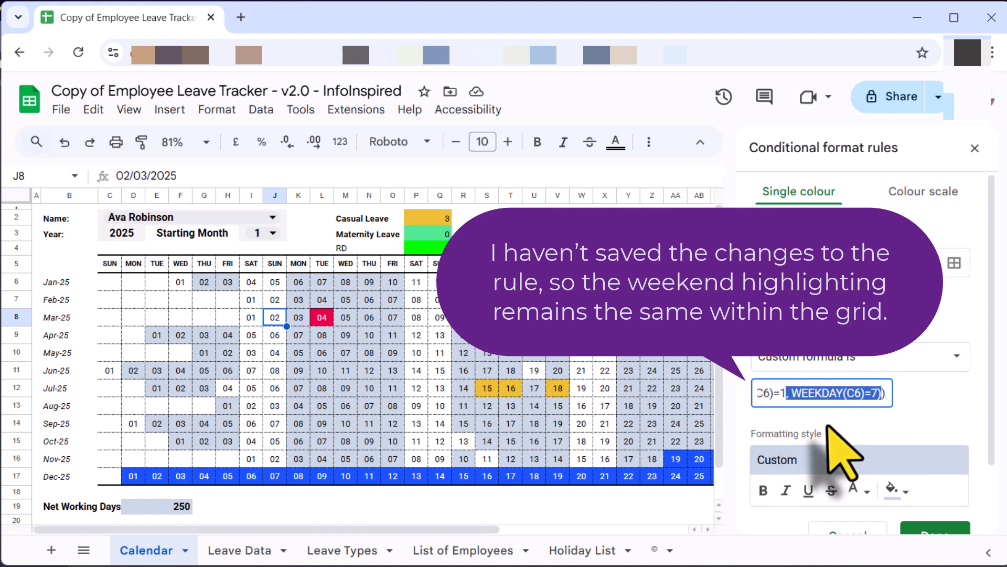
{"action": "left_click", "coordinate": [793, 418]}
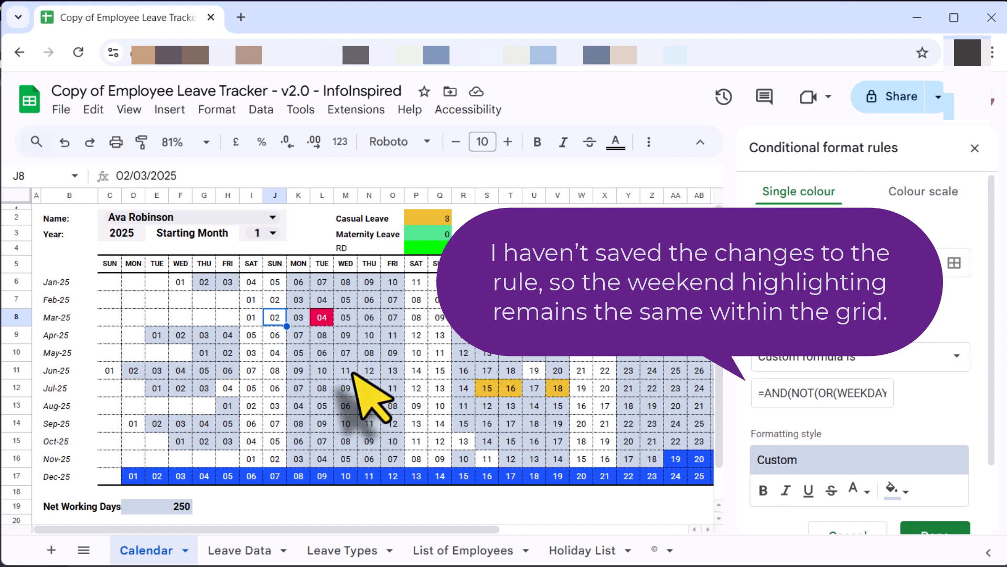
{"action": "left_click", "coordinate": [975, 147]}
Step: Examine the weekend string in the NETWORKDAYS.INTL formula of the Net Working Days cell D19:F19, keeping the formula as it is
{"action": "scroll", "coordinate": [400, 427], "scroll_direction": "down", "scroll_amount": 1}
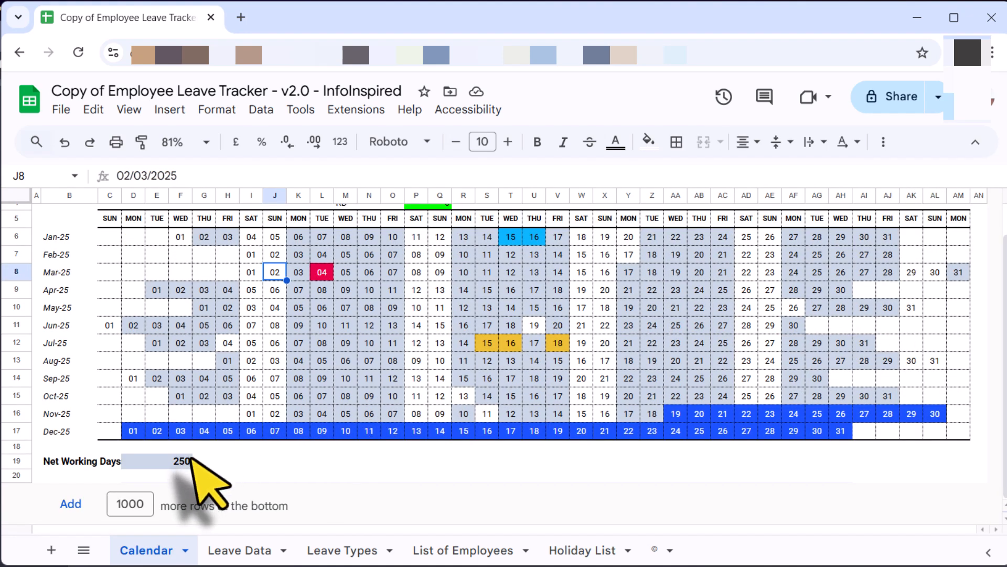
{"action": "left_click", "coordinate": [165, 462]}
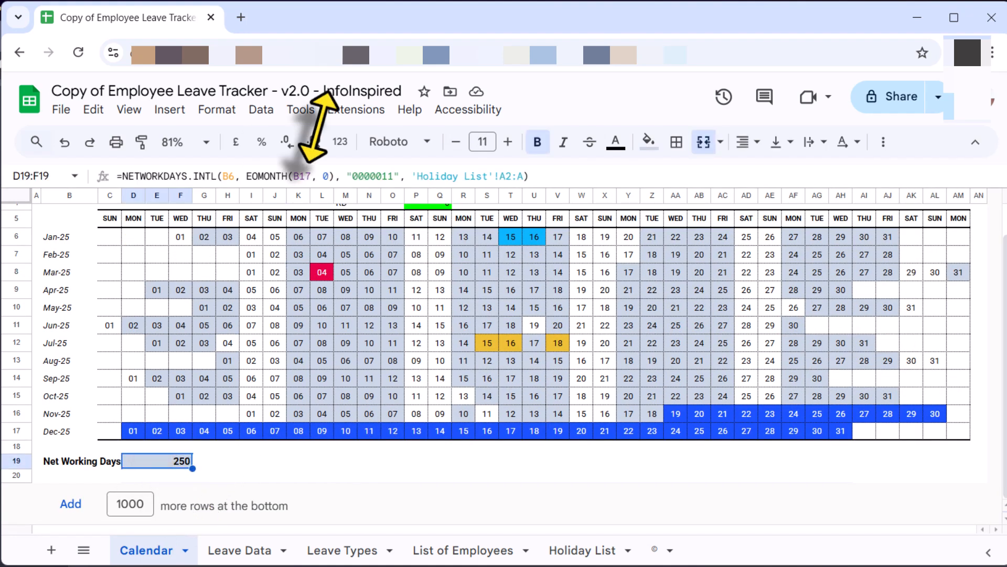
{"action": "left_click", "coordinate": [352, 176]}
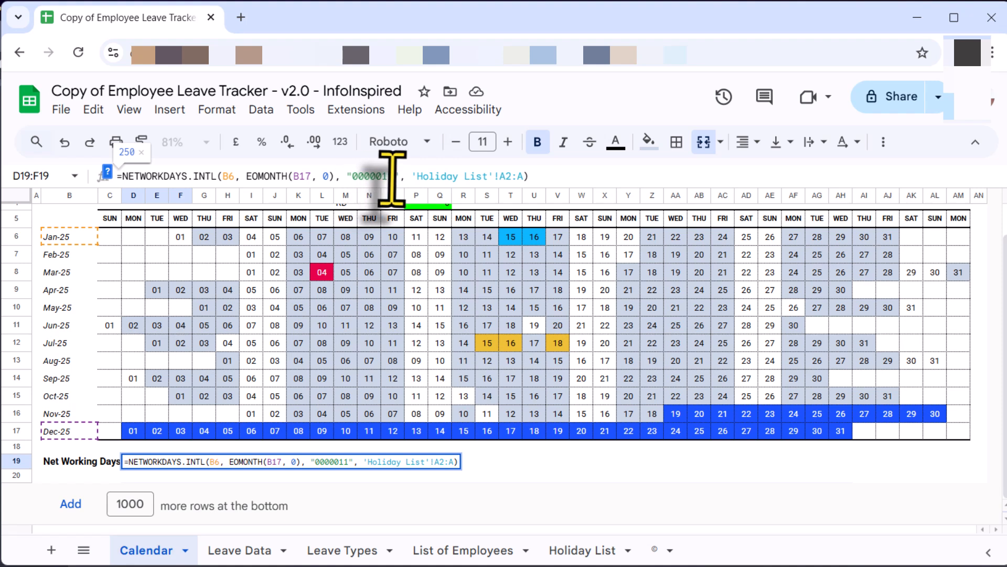
{"action": "double_click", "coordinate": [392, 175]}
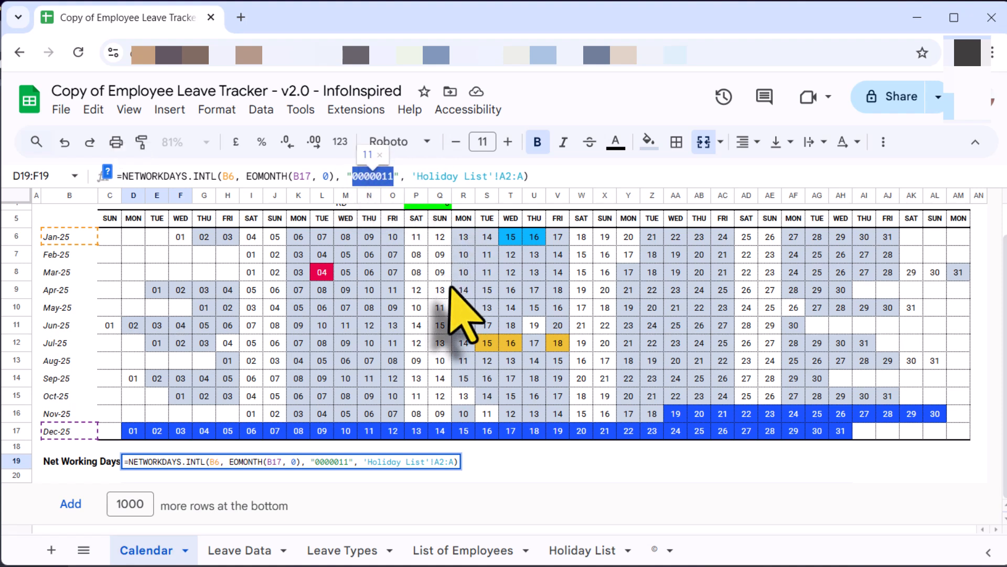
{"action": "left_click", "coordinate": [420, 162]}
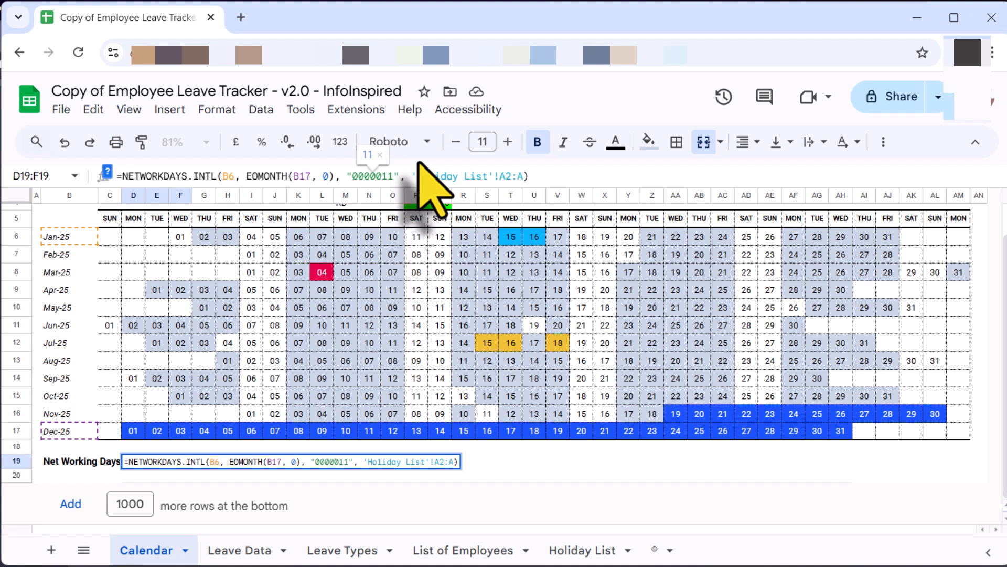
{"action": "triple_click", "coordinate": [383, 176]}
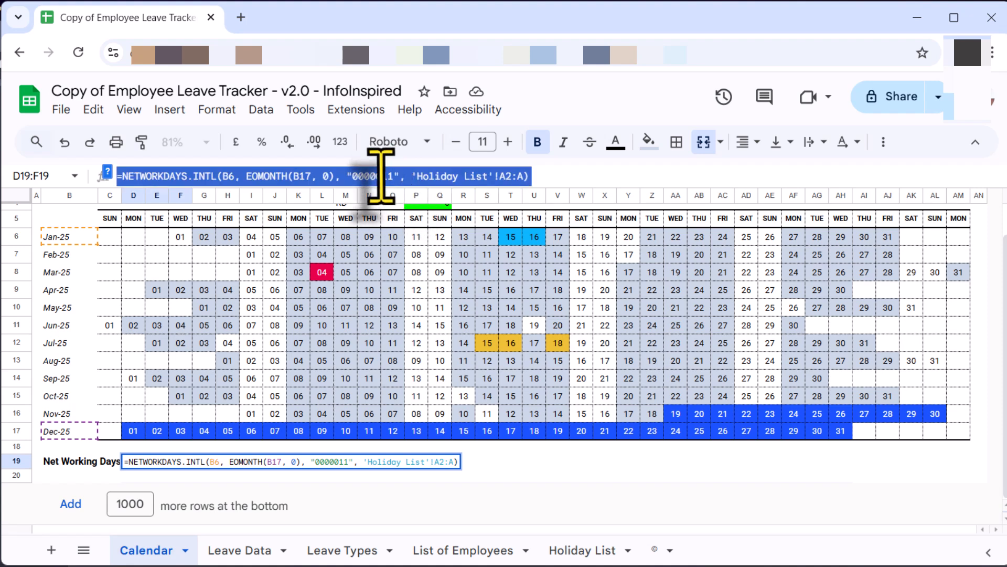
{"action": "left_click", "coordinate": [381, 176]}
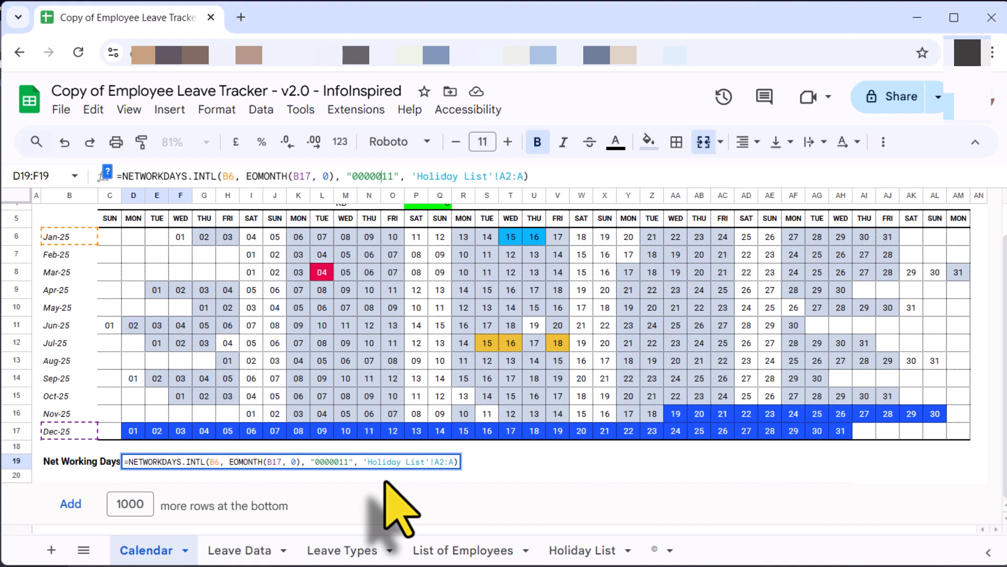
{"action": "type", "text": "0"}
{"action": "key", "text": "Return"}
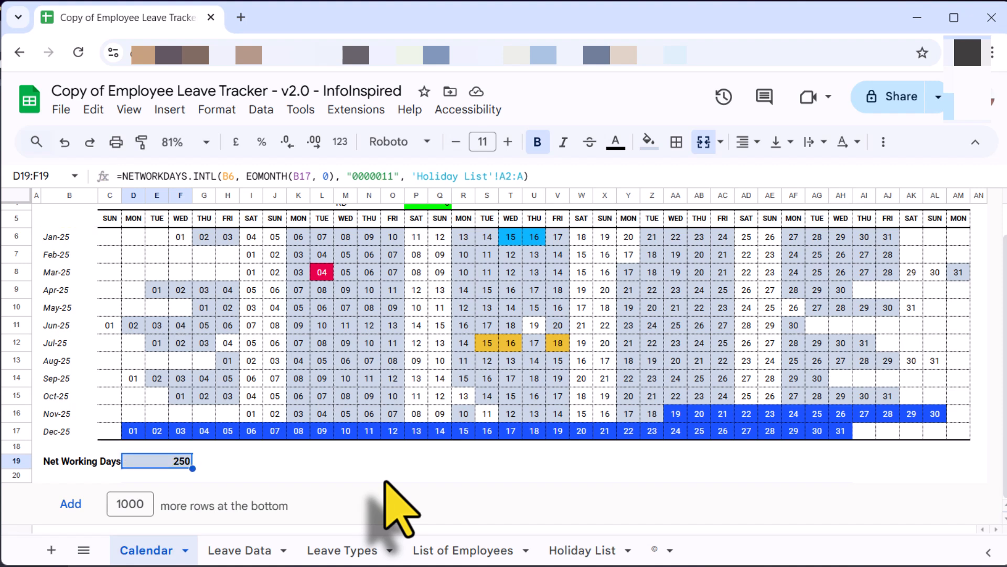